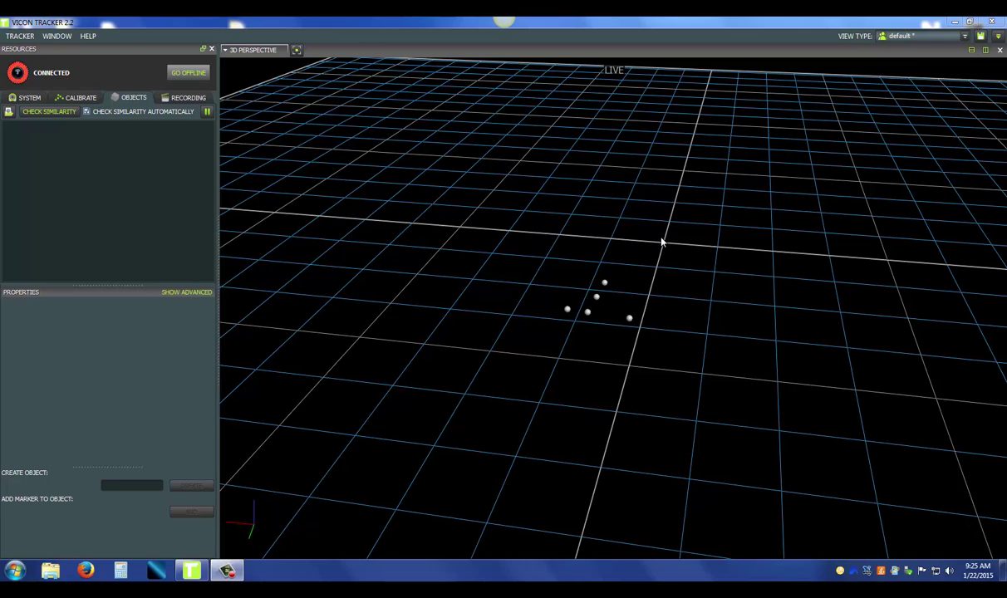
Step: Drag a selection box around the five live wand markers in the 3D Perspective view
left_click_drag(659, 238, 537, 348)
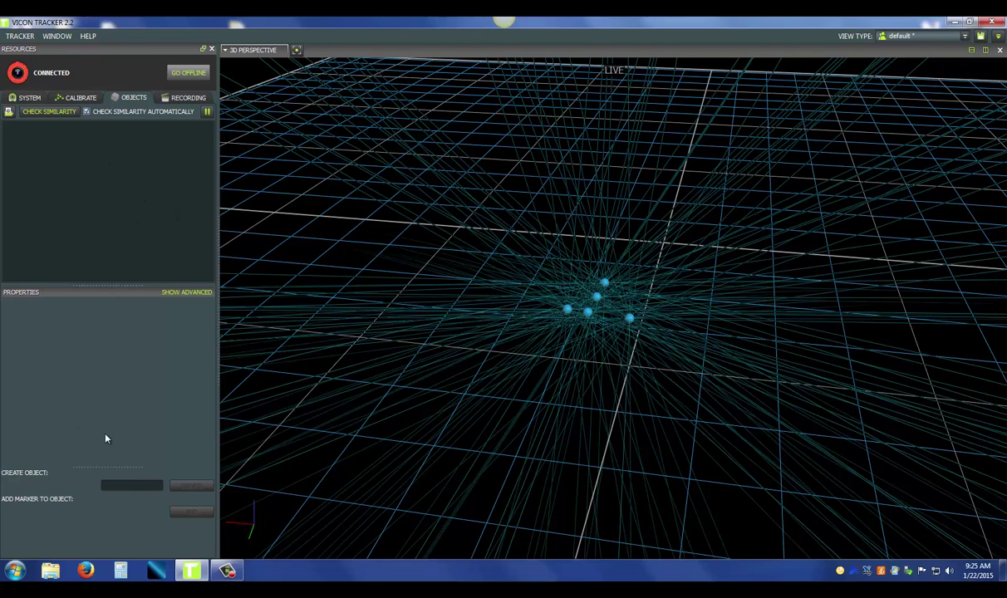
Step: Create a new object named 'Wand' from the five selected markers
left_click(112, 486)
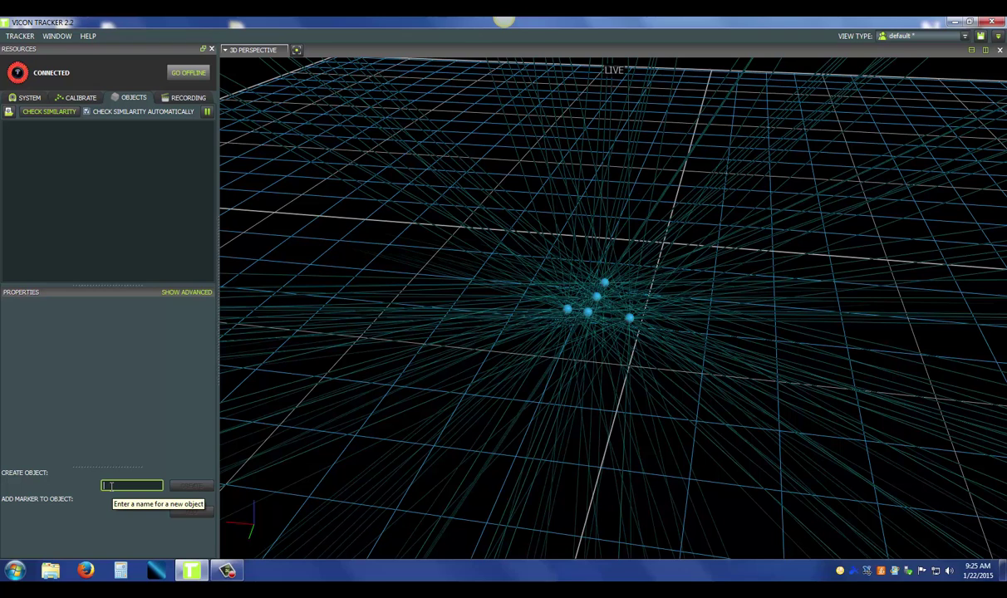
type("Wand")
left_click(181, 487)
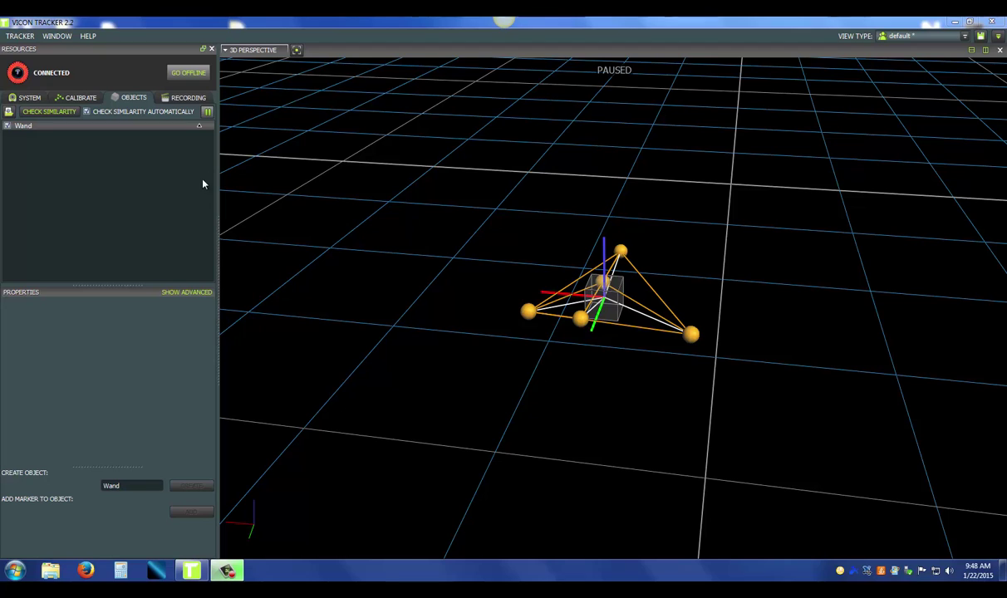
Step: Rename the Wand's Unlabeled108 marker to 'Origin', then deselect it
left_click(200, 128)
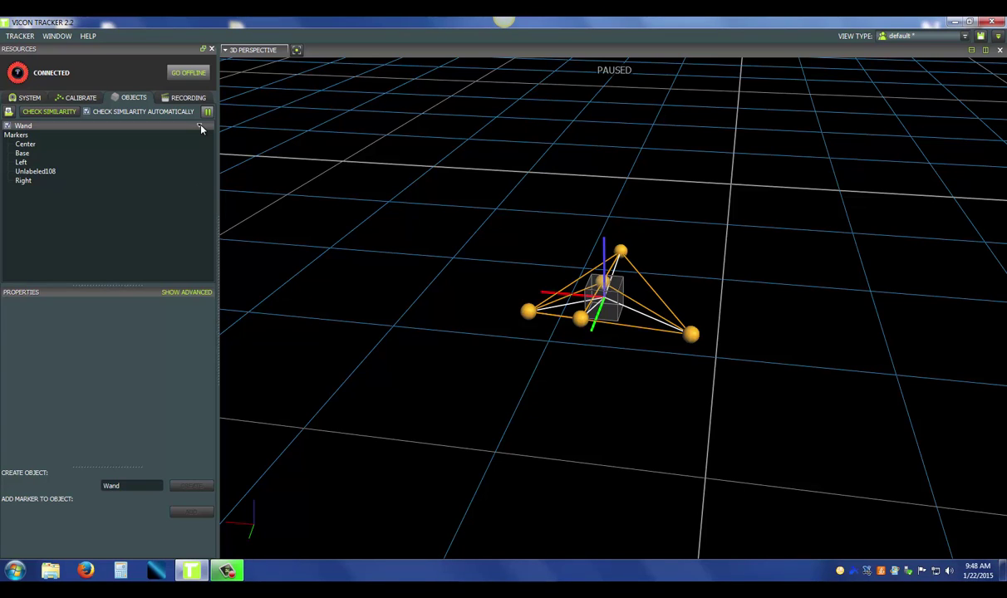
left_click(62, 172)
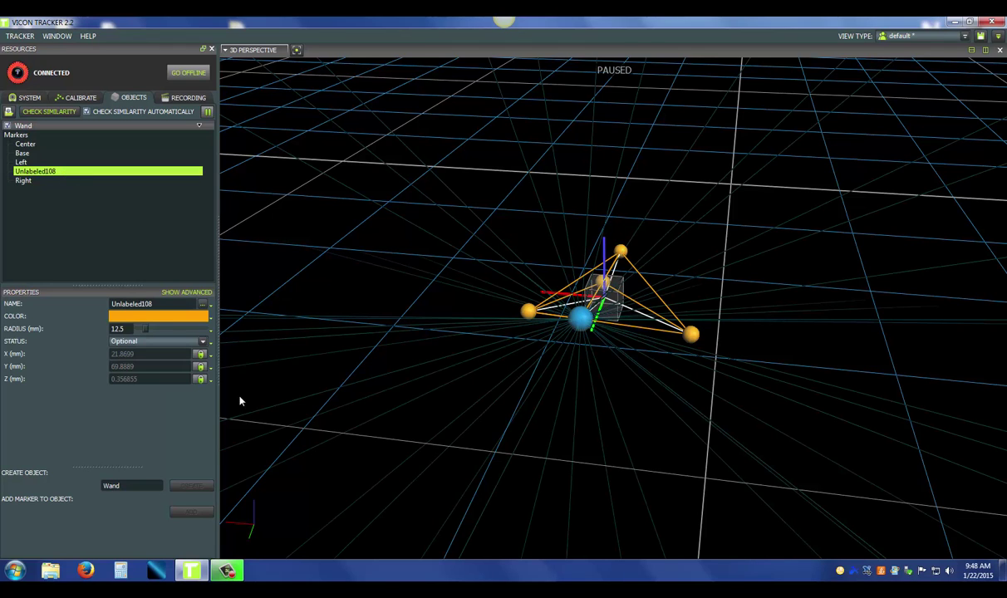
double_click(148, 304)
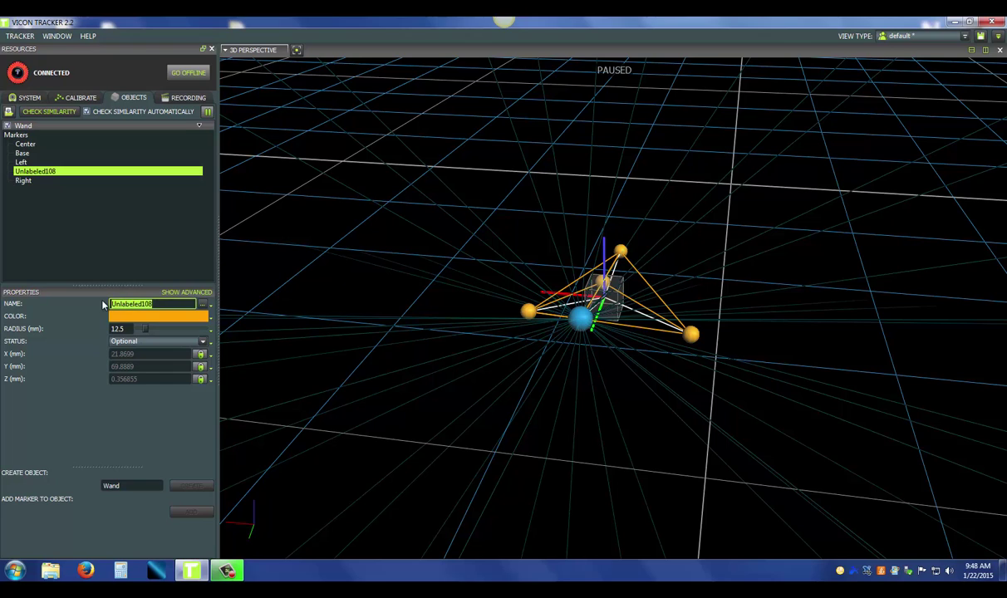
type("Origin")
key("Return")
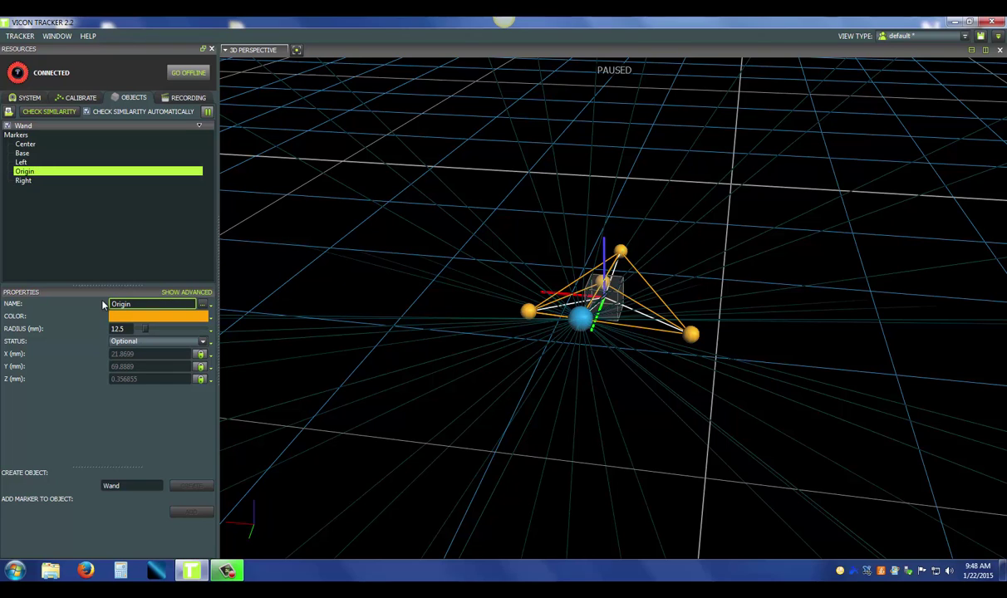
left_click(276, 264)
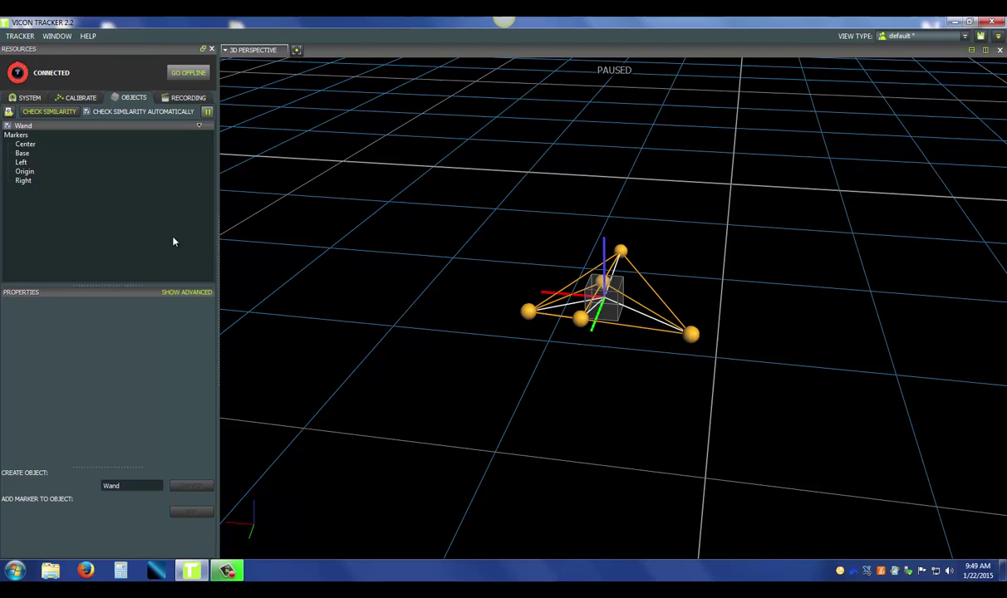
Step: Colour all Wand markers dark red and reduce their radius slightly
left_click(28, 136)
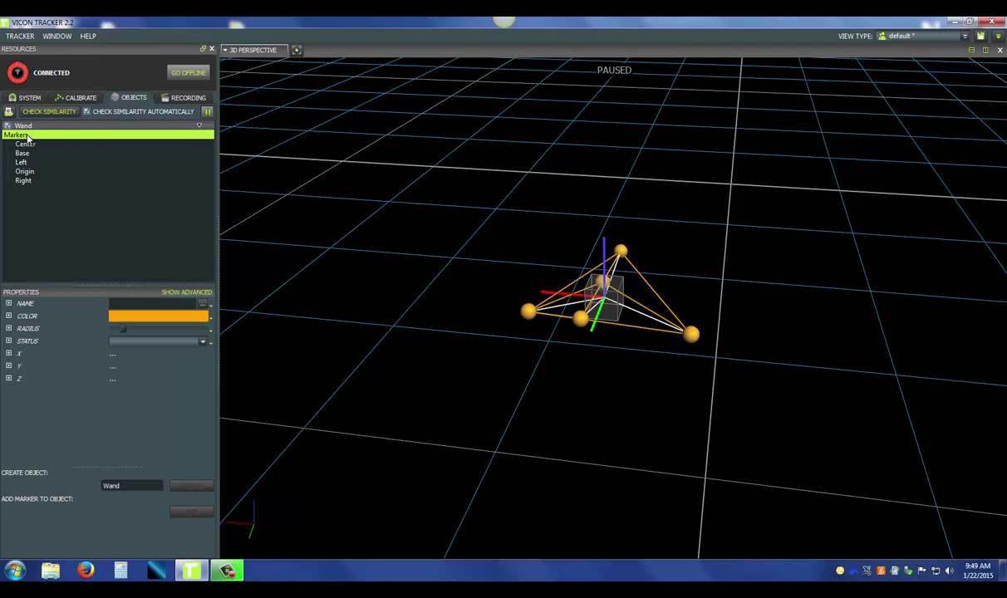
left_click(130, 318)
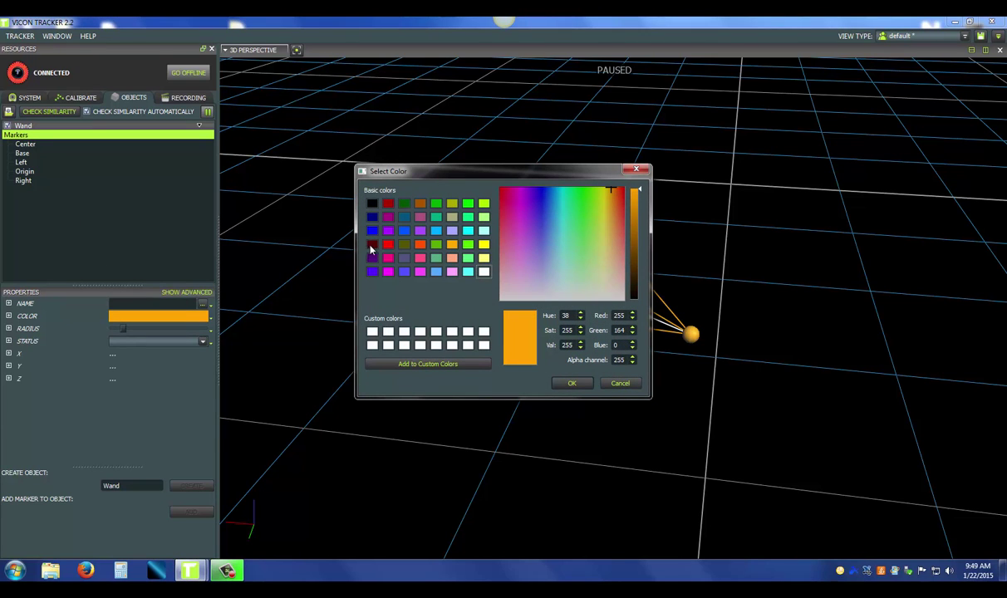
left_click(388, 203)
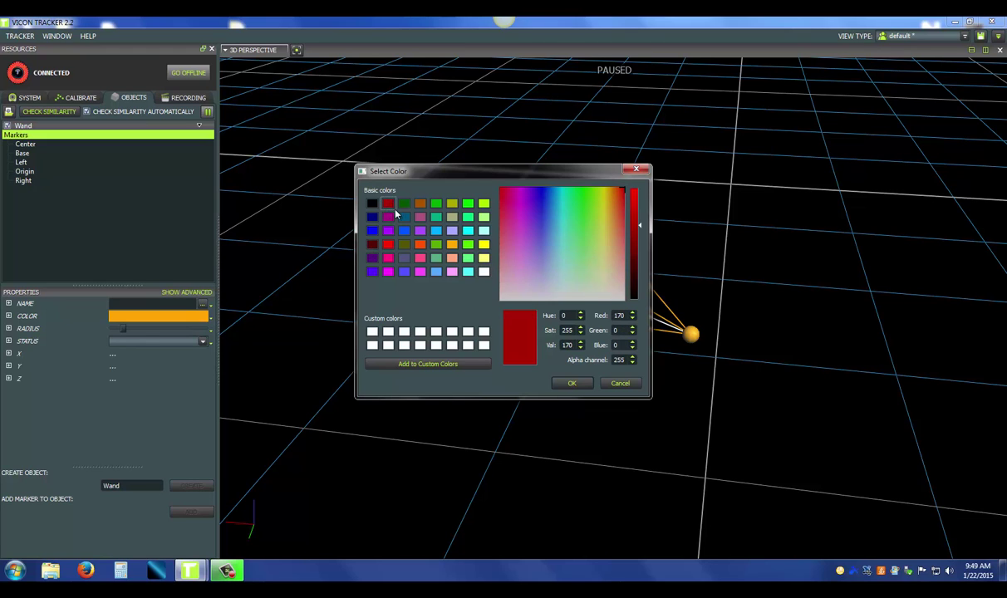
left_click(573, 385)
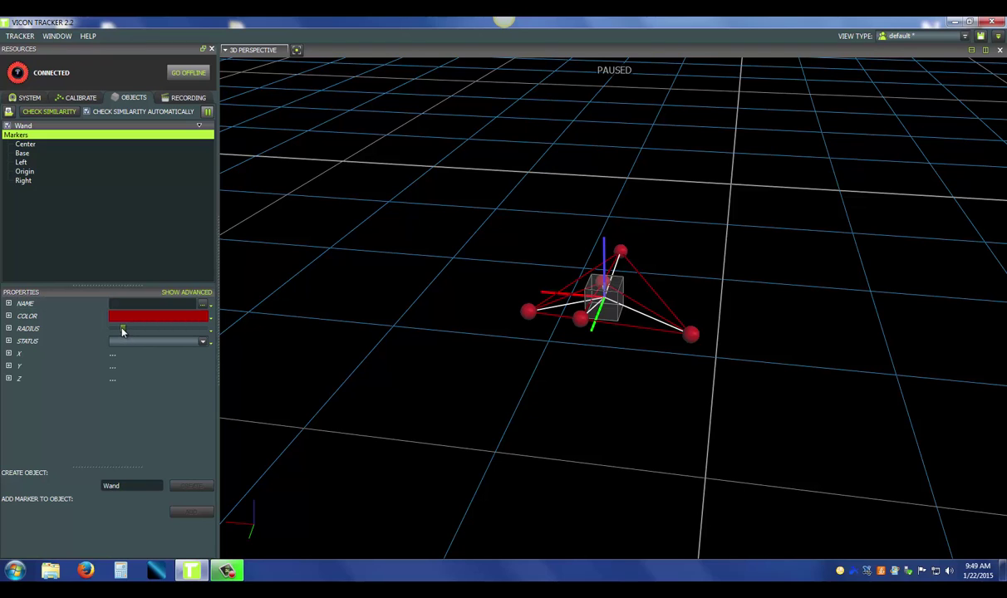
left_click_drag(122, 331, 117, 332)
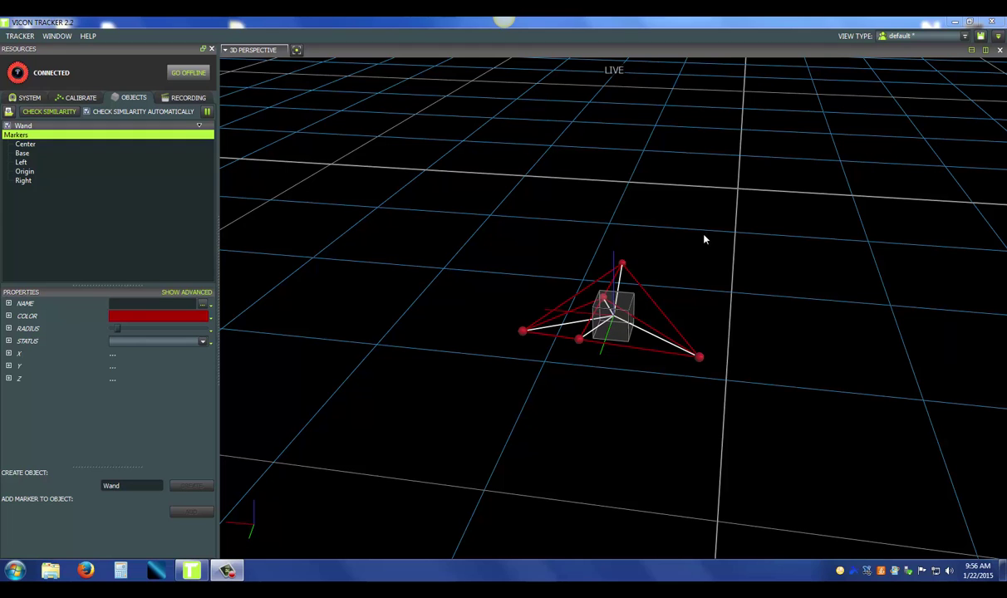
Step: Pause the live data, then zoom in and orbit close around the Wand
left_click_drag(704, 239, 648, 152)
left_click(614, 69)
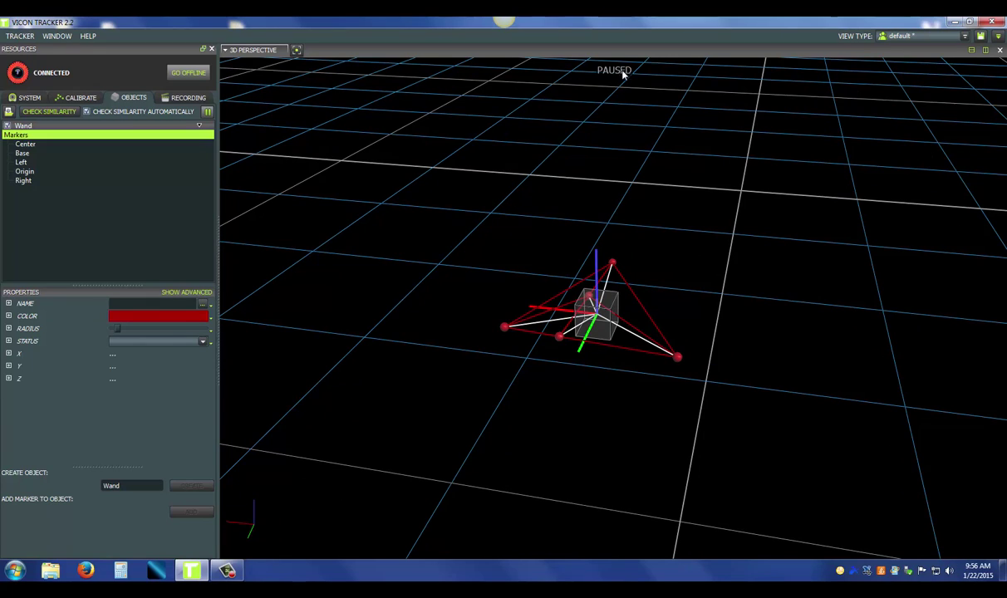
key("space")
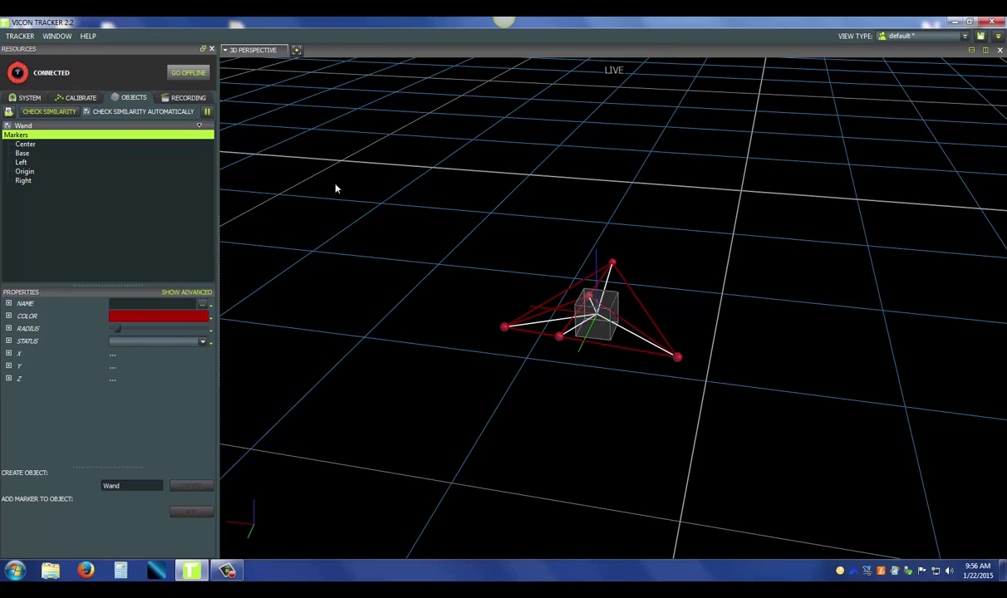
left_click(206, 116)
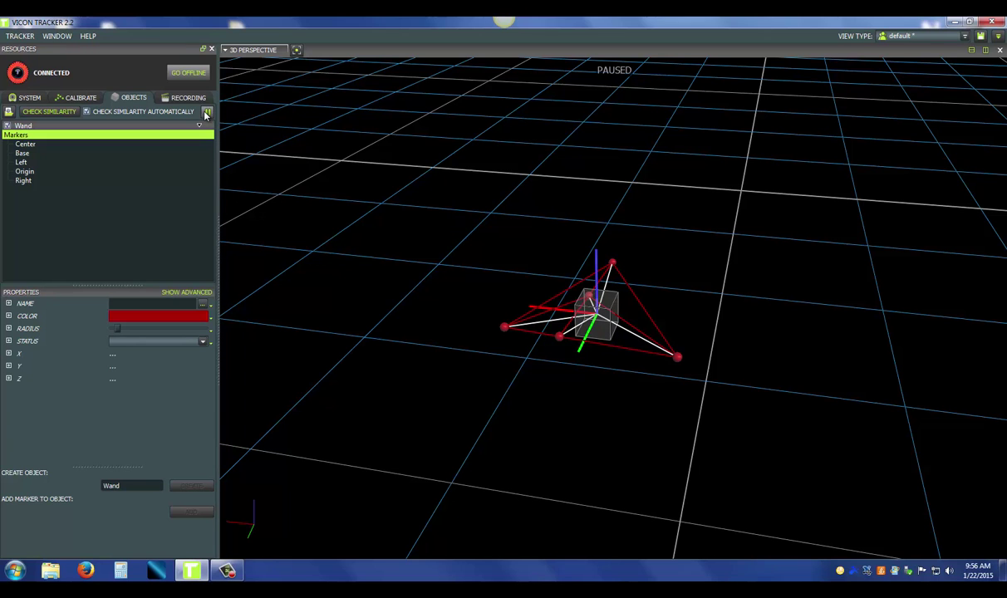
scroll(583, 368, "up", 5)
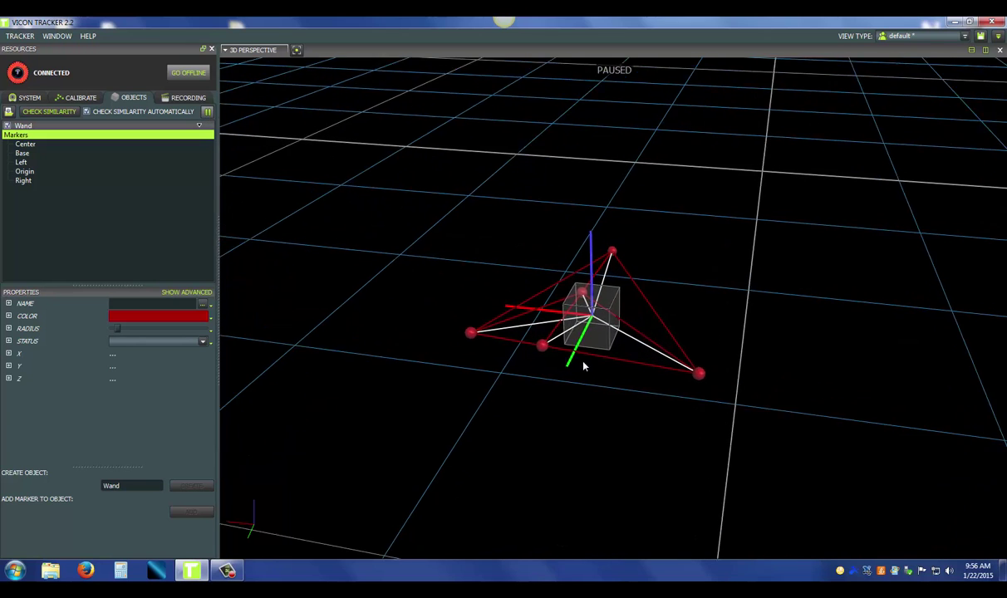
left_click_drag(582, 355, 593, 355)
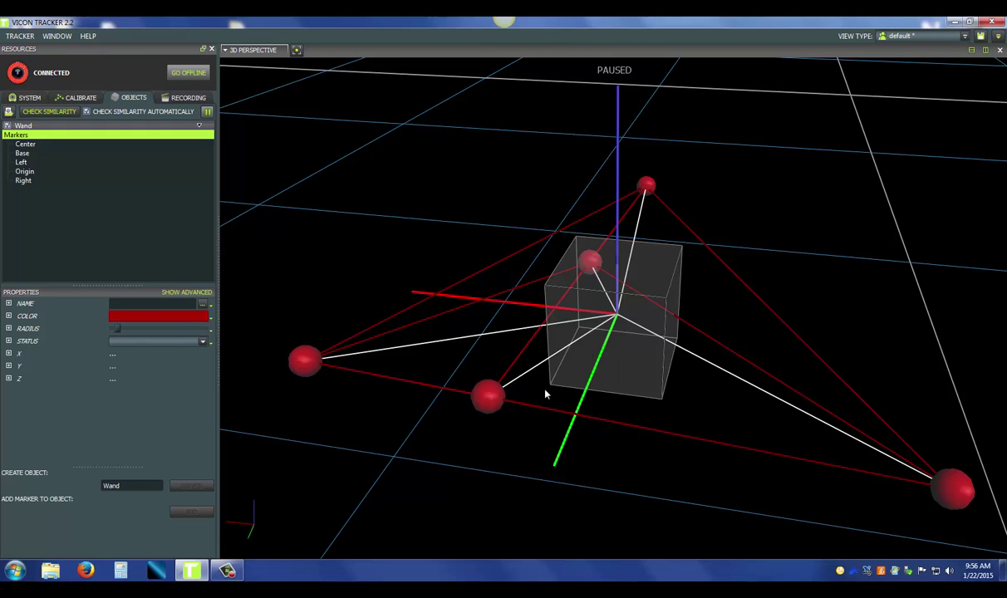
Step: Drag the Wand's origin along the green and red axes onto the Origin marker
left_click_drag(456, 366, 498, 414)
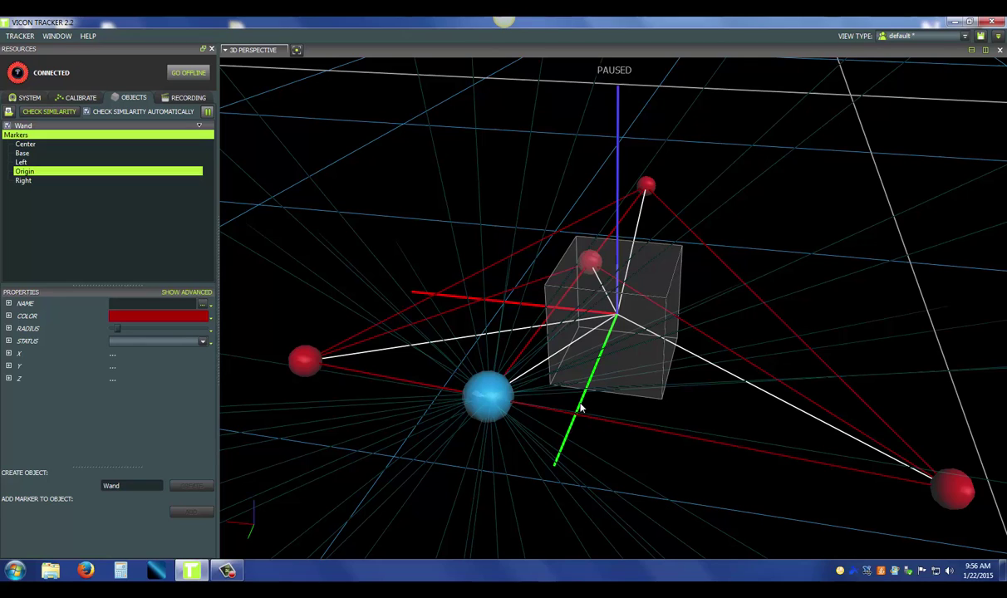
left_click_drag(582, 405, 534, 499)
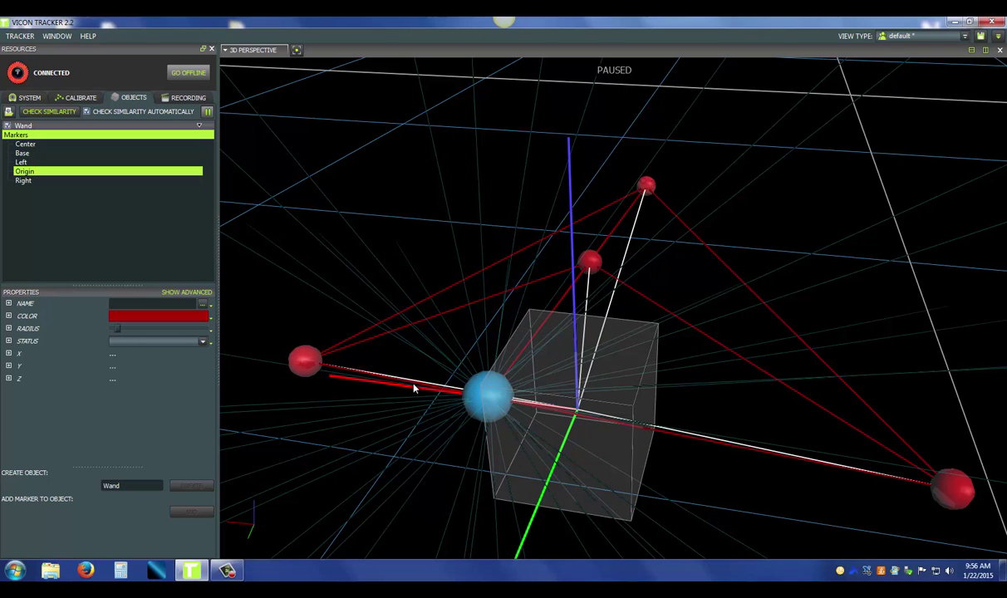
left_click_drag(415, 392, 376, 386)
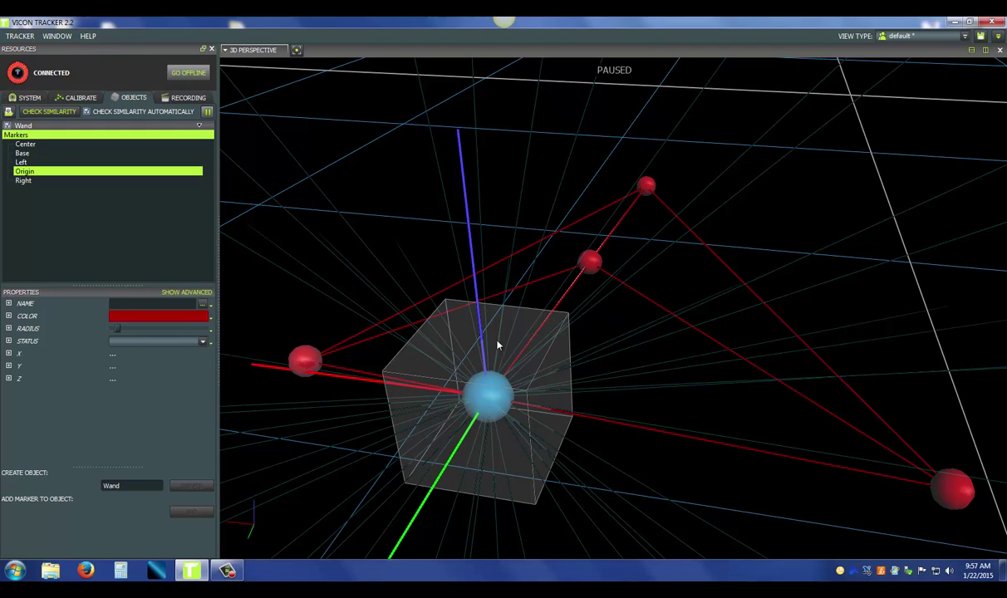
scroll(618, 332, "down", 3)
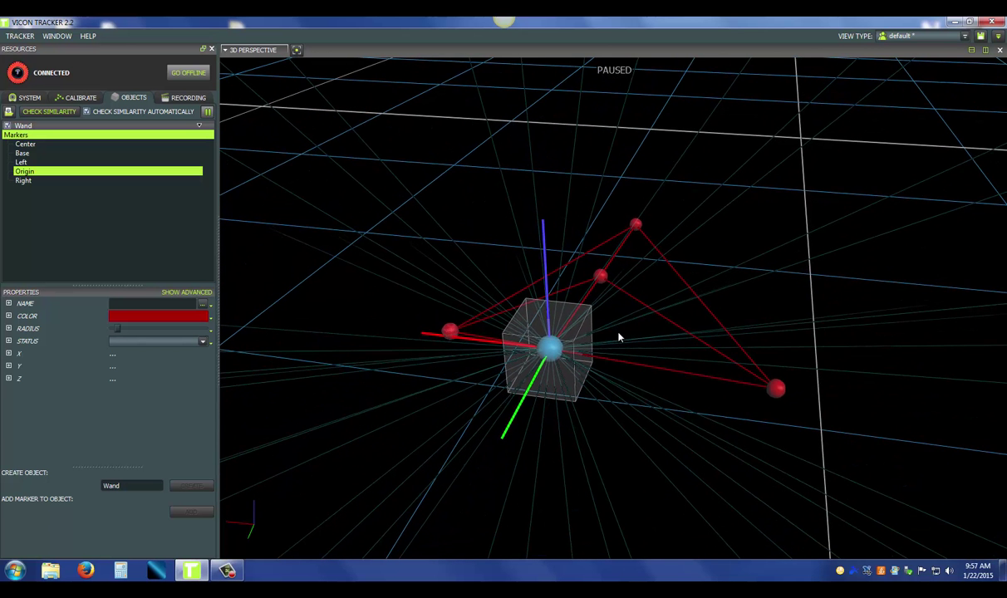
left_click_drag(619, 336, 624, 331)
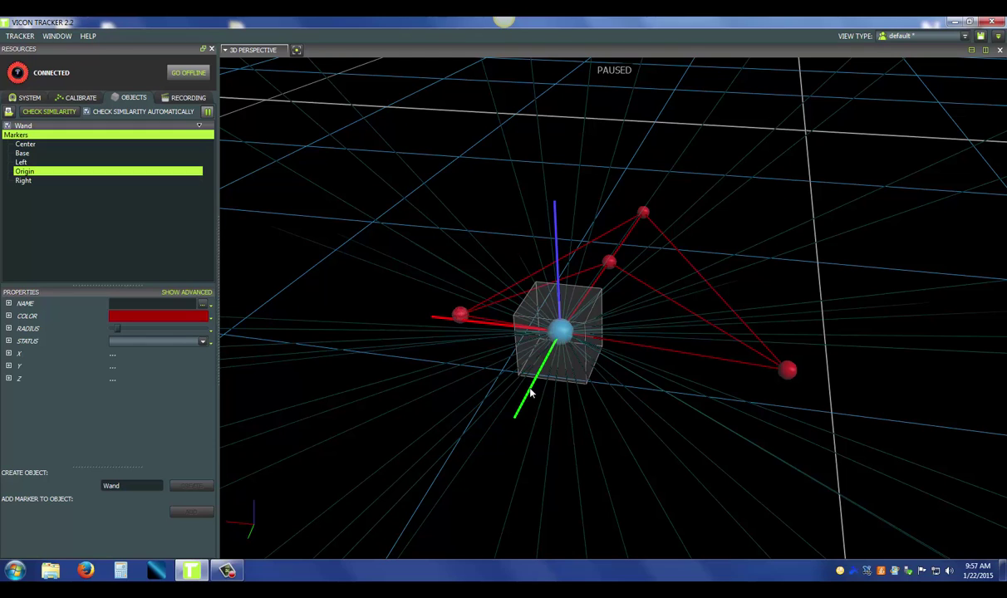
Step: Rotate the Wand's axes about vertical so the green axis points toward the Left marker
key("r")
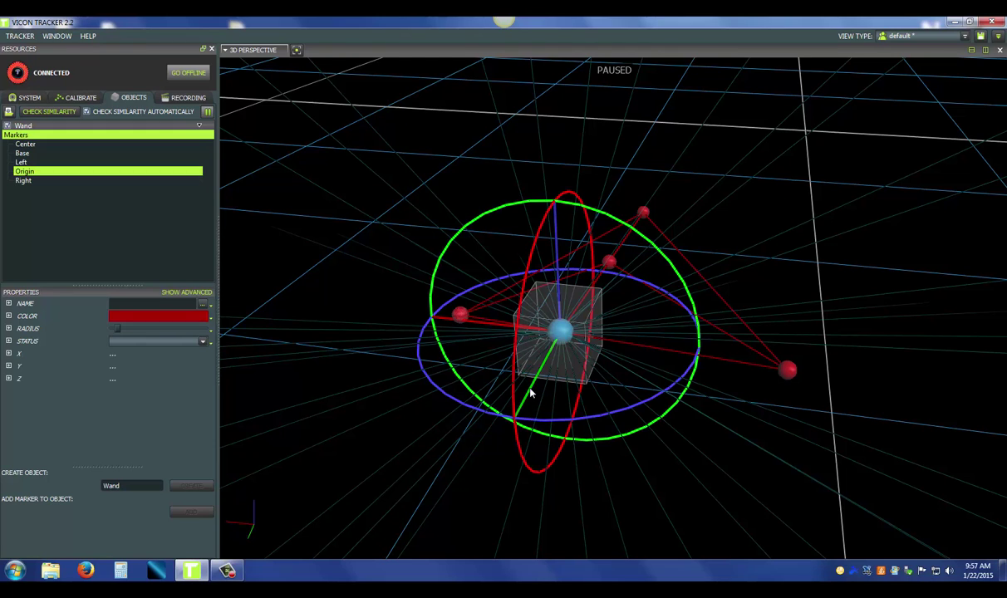
key("Escape")
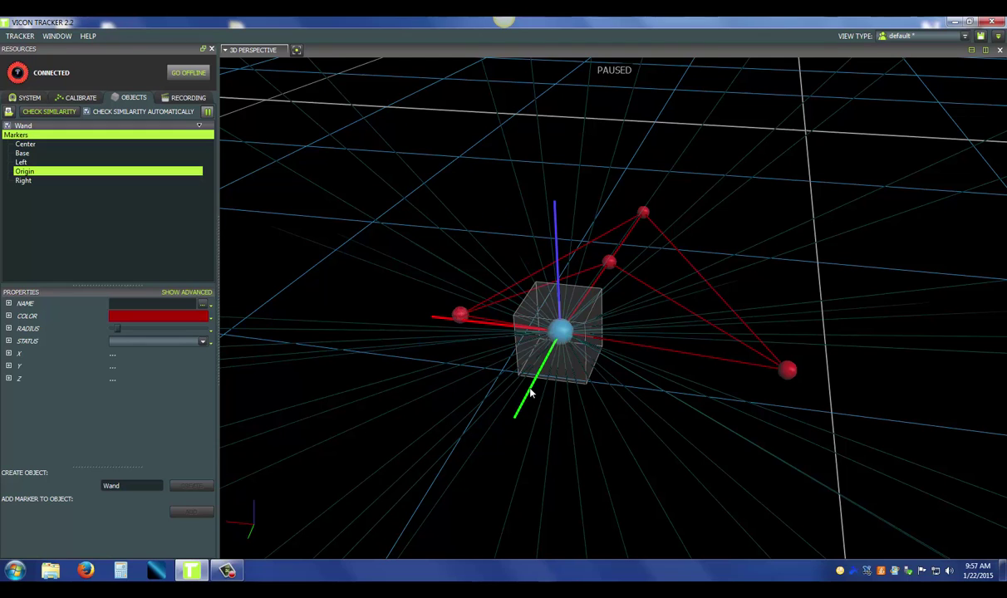
key("r")
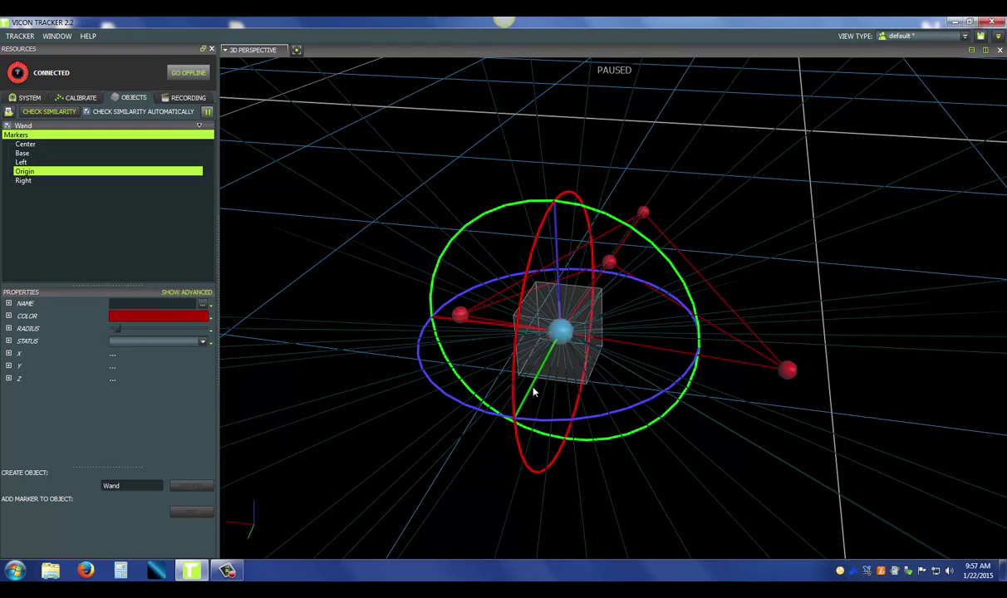
key("Escape")
key("r")
left_click(644, 213)
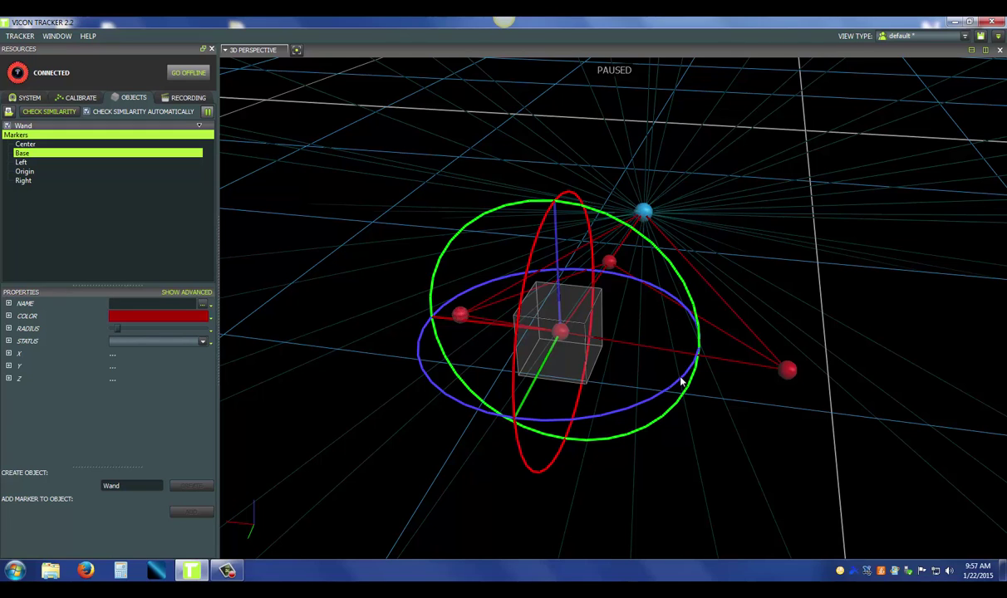
left_click_drag(681, 381, 481, 383)
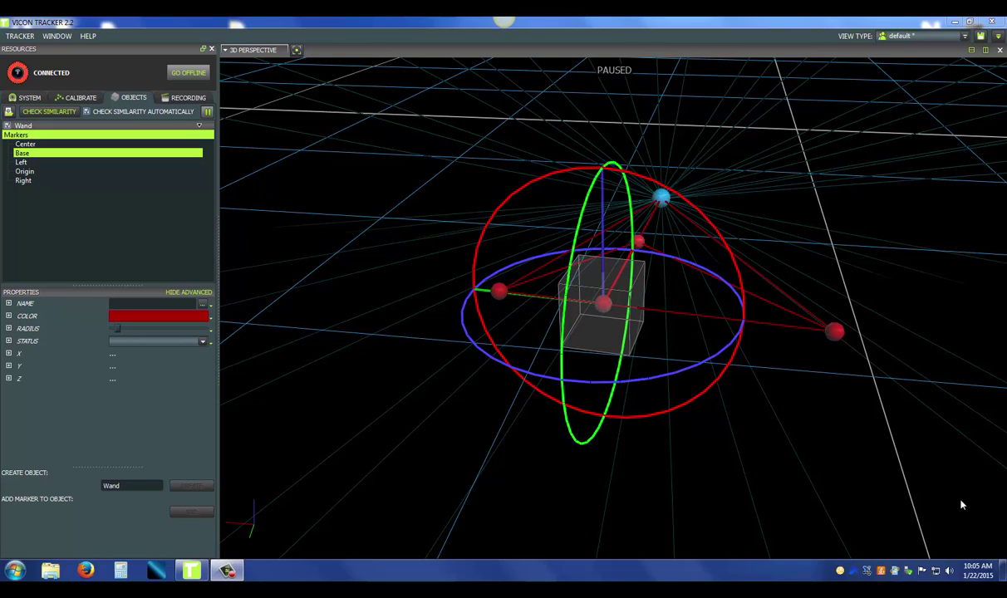
Step: Set the Wand's Global Rotation to 180, 0, 0 in Properties
left_click(148, 126)
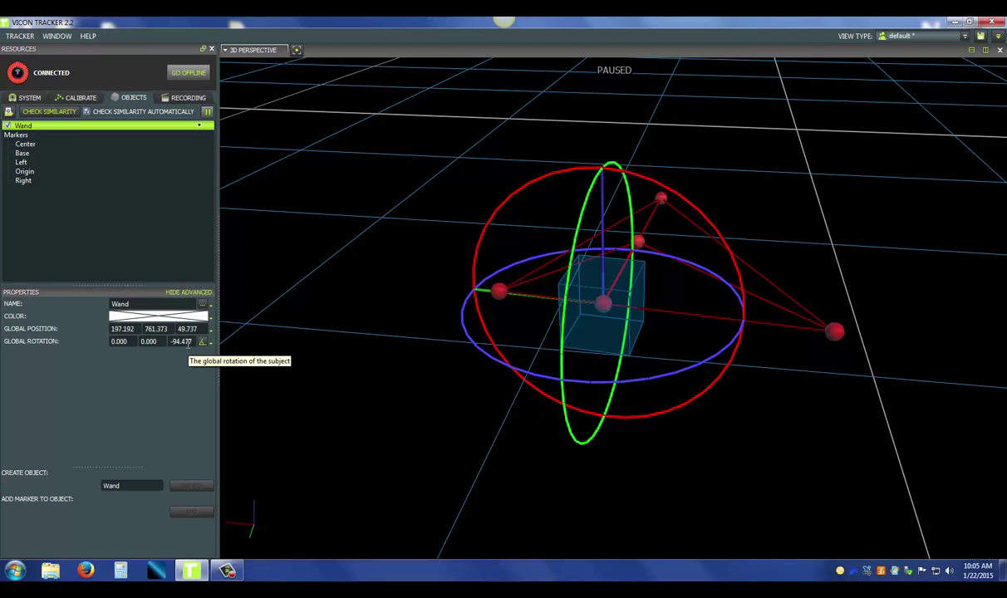
double_click(186, 342)
type("0")
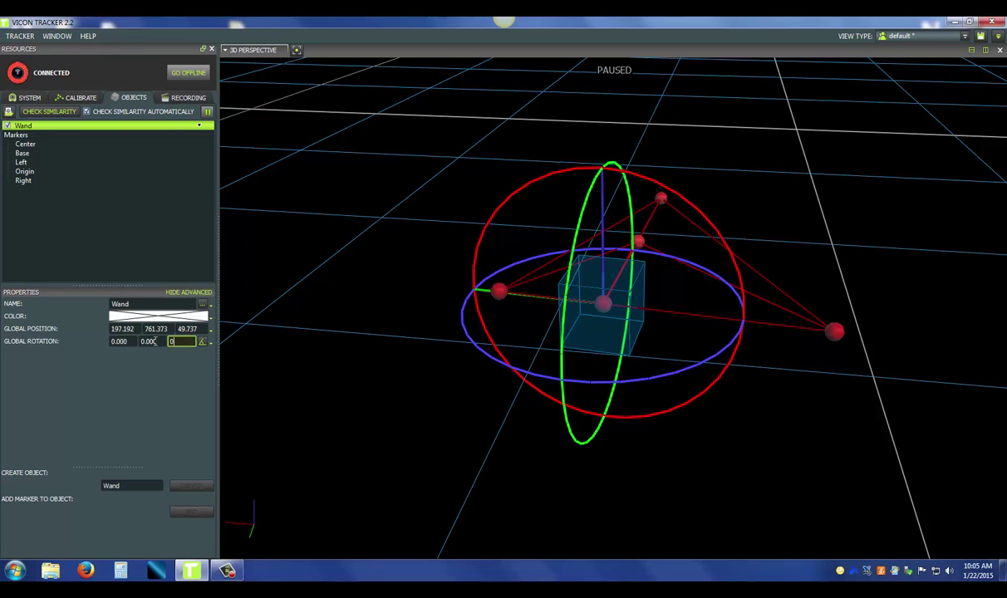
key("Return")
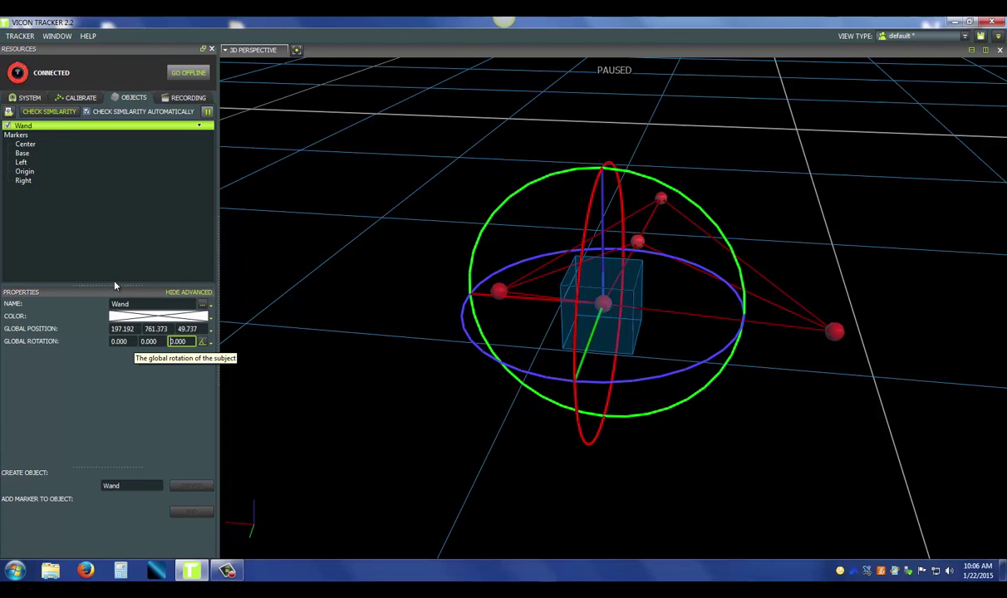
left_click(125, 341)
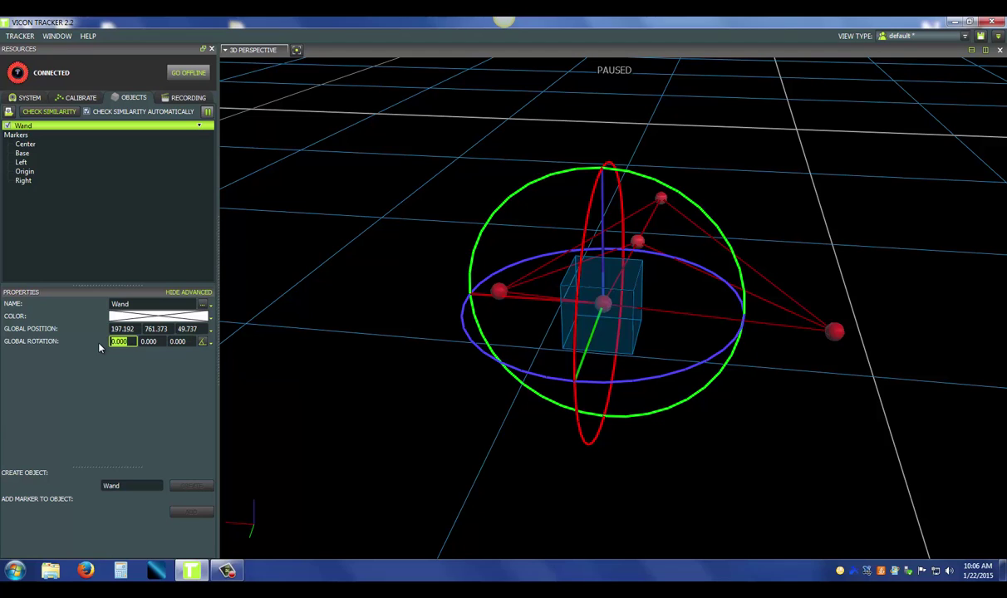
key("Return")
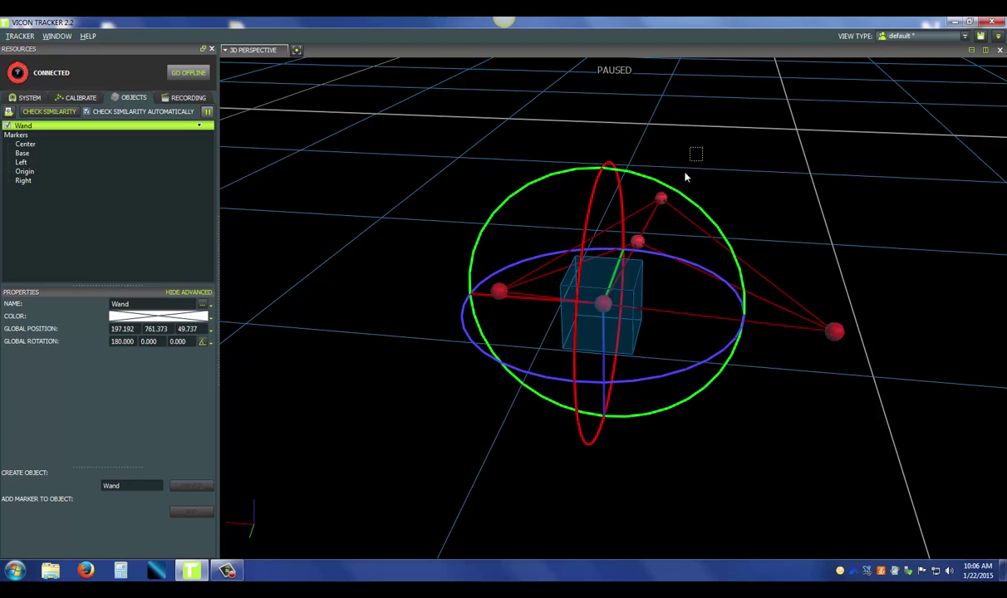
Step: Rotate the Wand's axes until the Base marker's X offset is near zero, then reselect Wand
left_click(660, 198)
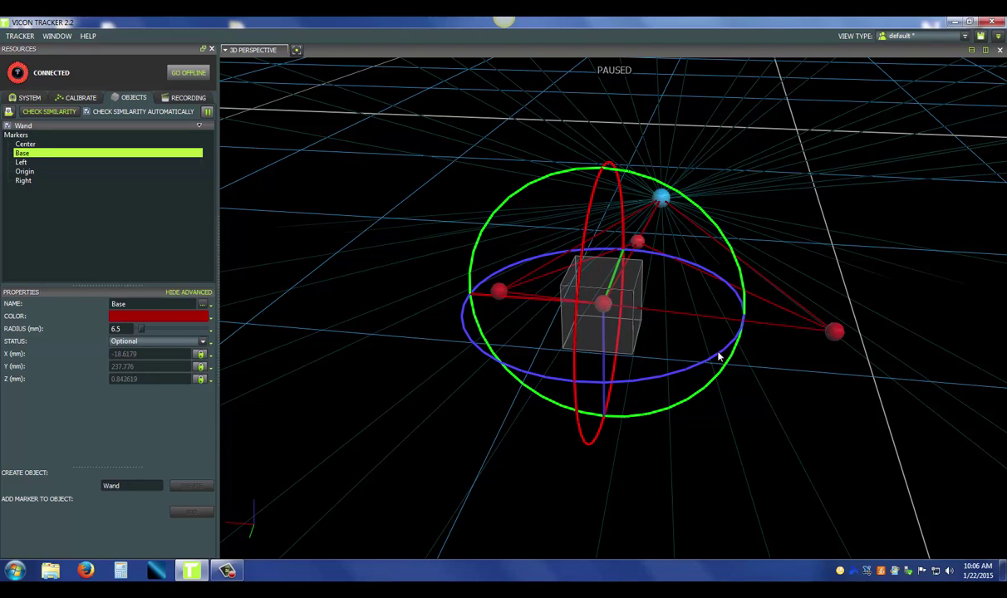
left_click_drag(720, 357, 701, 360)
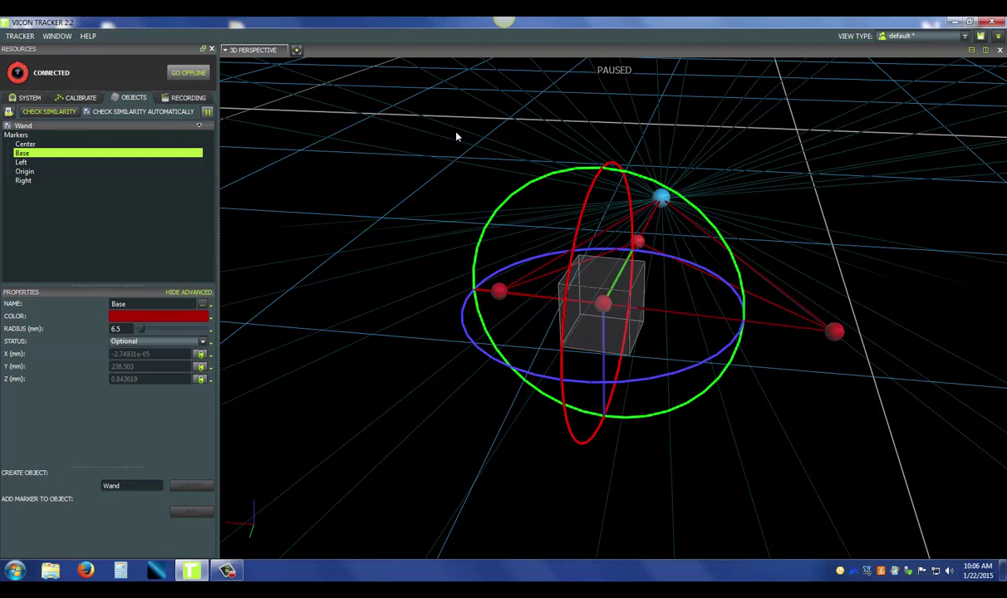
left_click(153, 129)
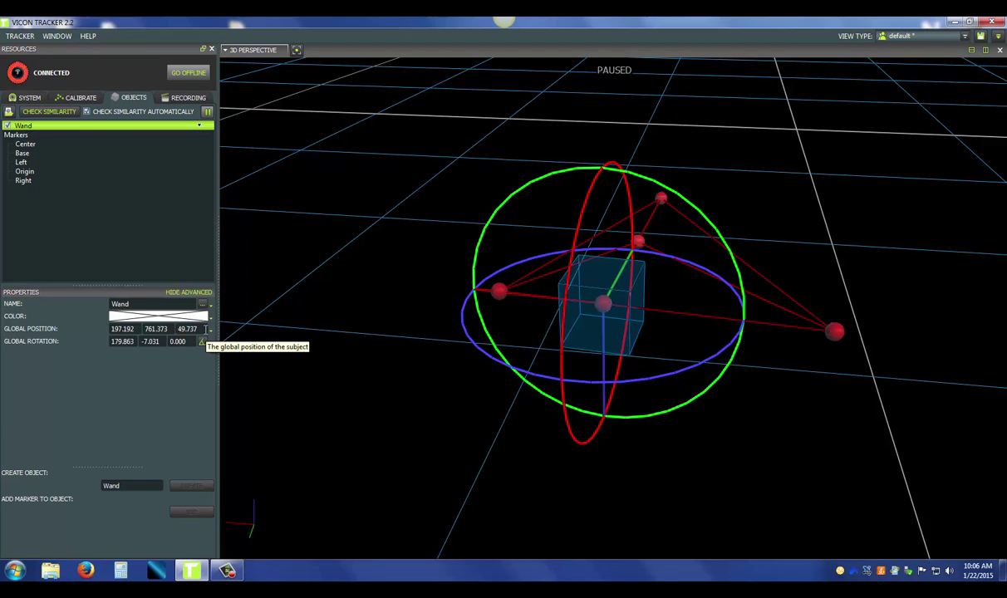
double_click(203, 329)
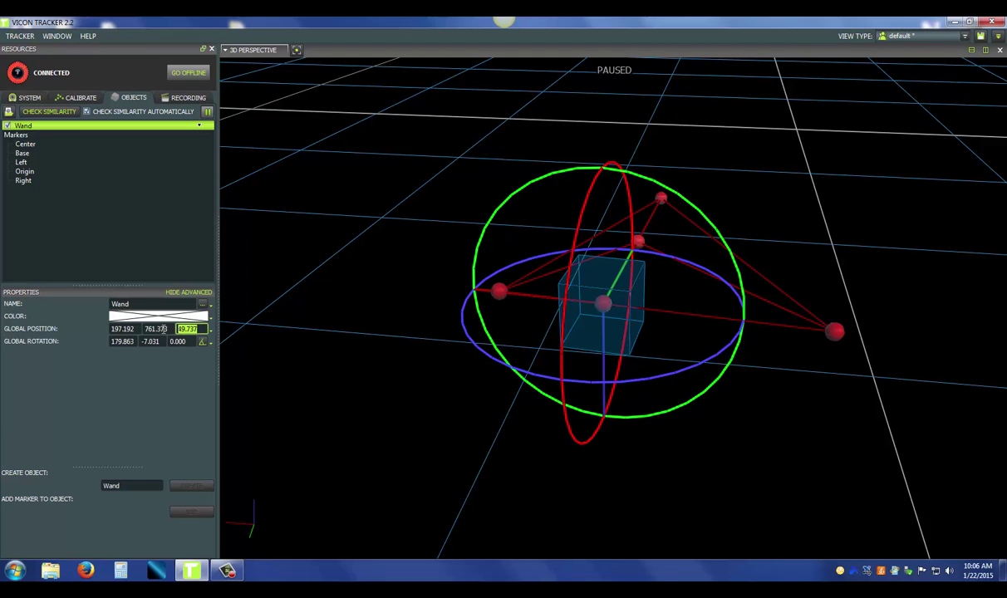
Step: Set the Wand's Global Position Z to 9 and orbit down to floor level
type("9")
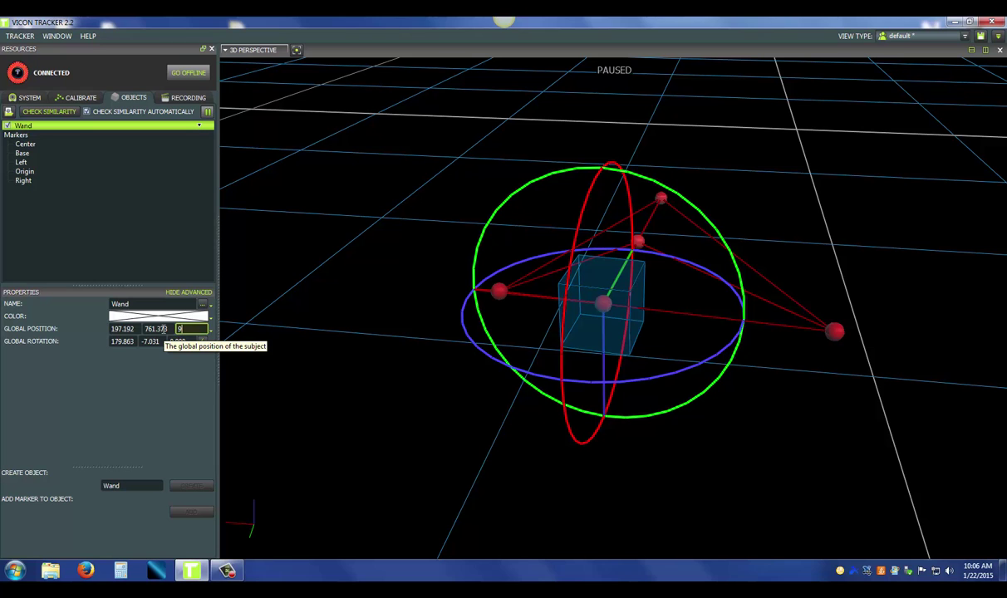
key("Return")
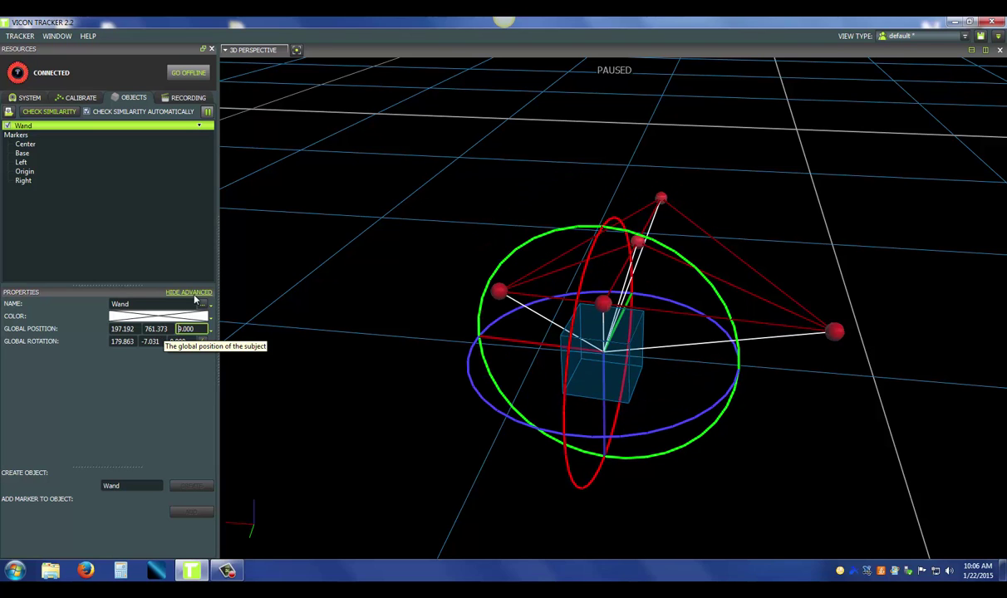
left_click_drag(689, 466, 703, 437)
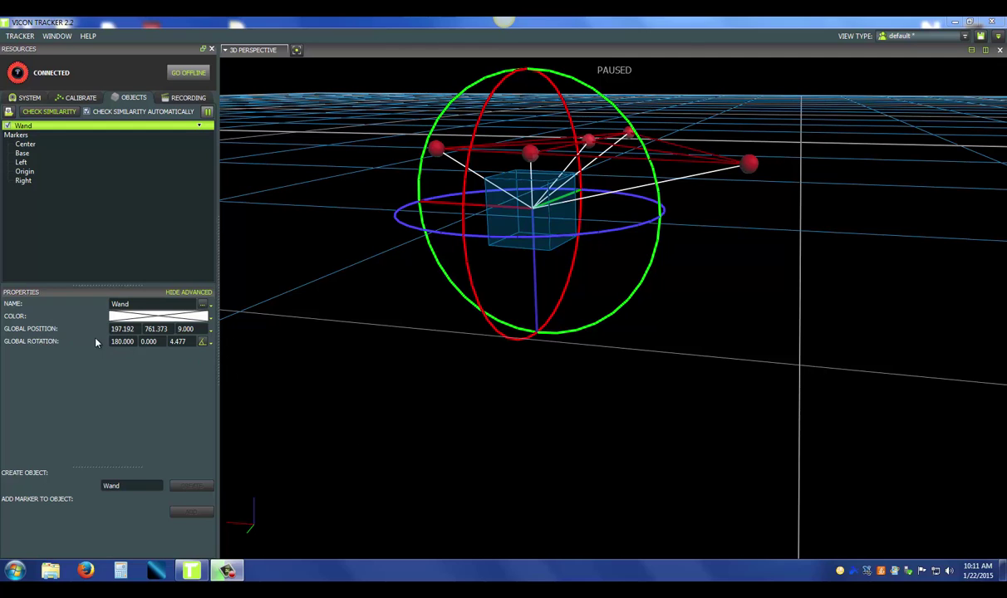
left_click(204, 342)
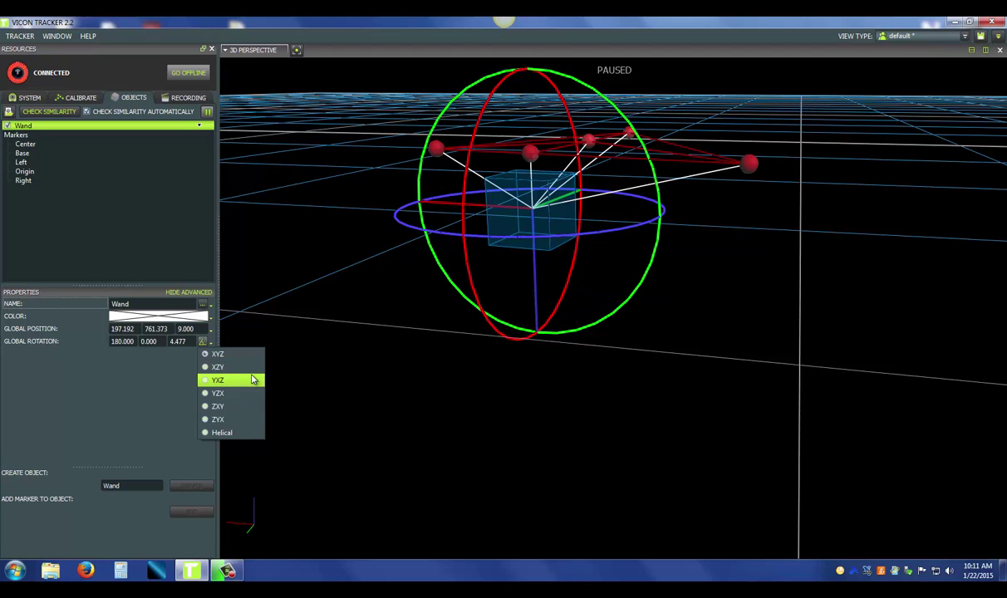
left_click(358, 319)
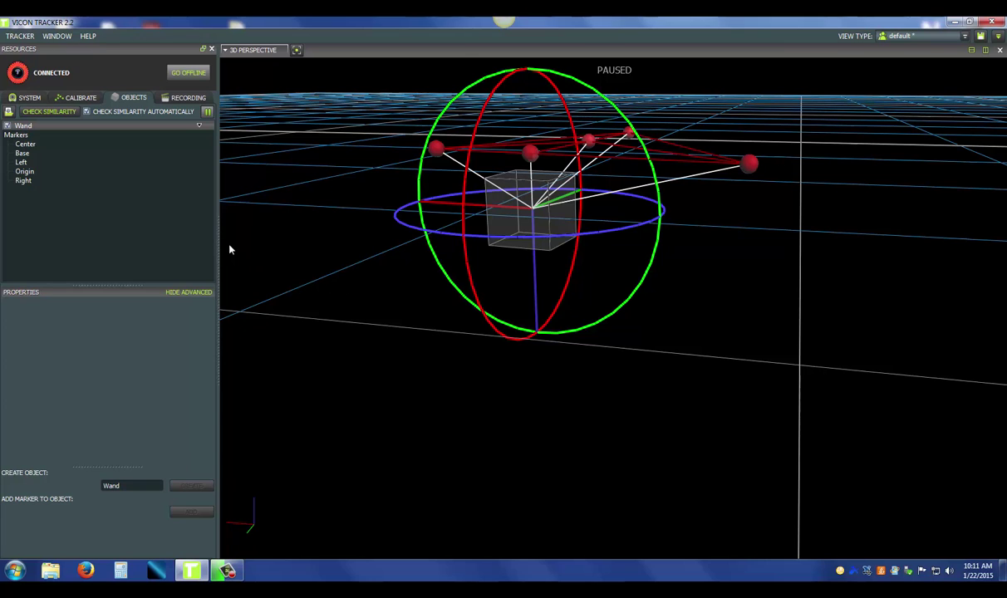
Step: Select all five Wand markers and unlock the X offsets of Center, Base, Left, Origin and Right
left_click(74, 147)
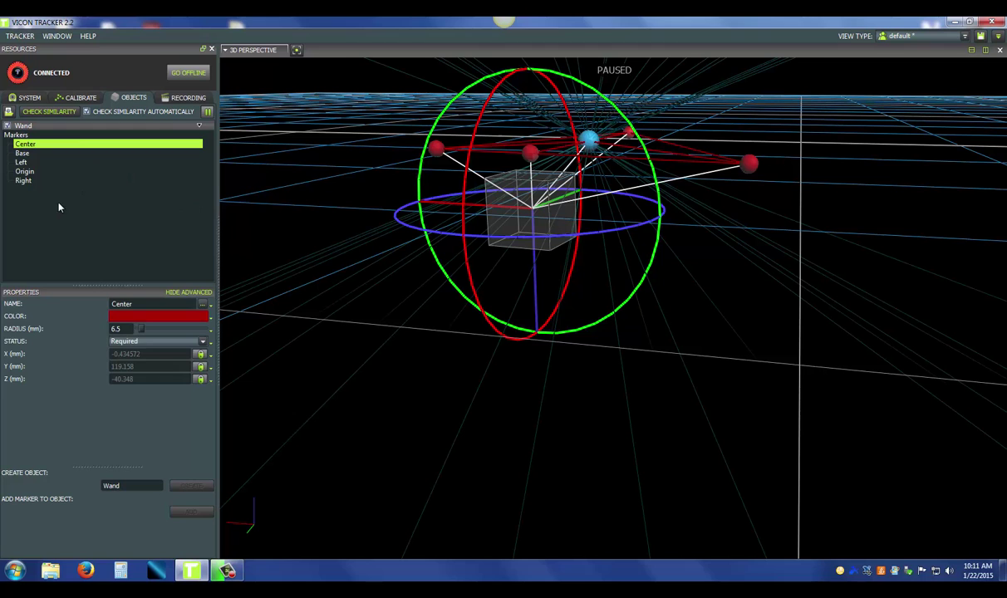
left_click(45, 176, "shift")
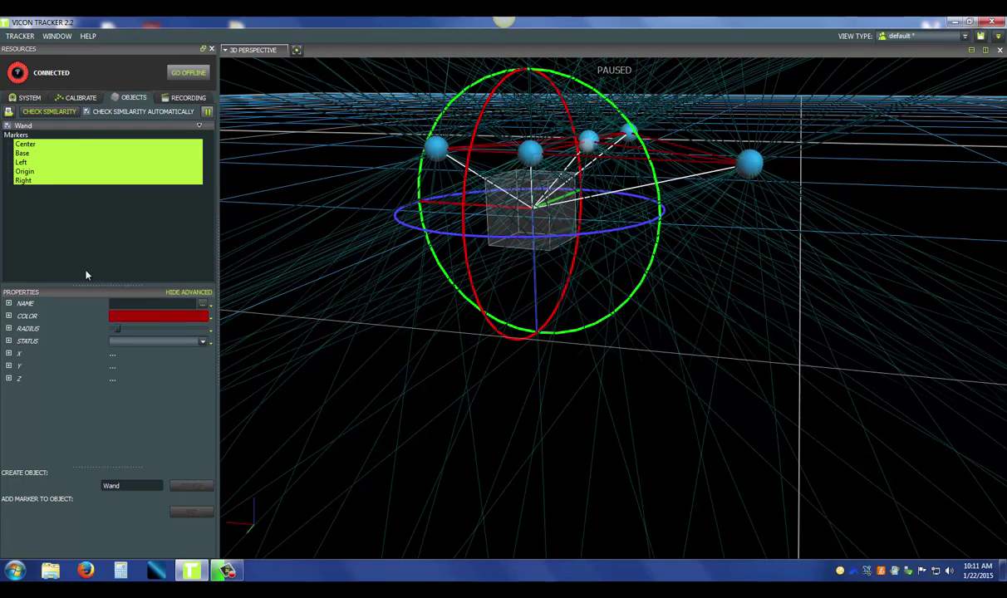
left_click(8, 353)
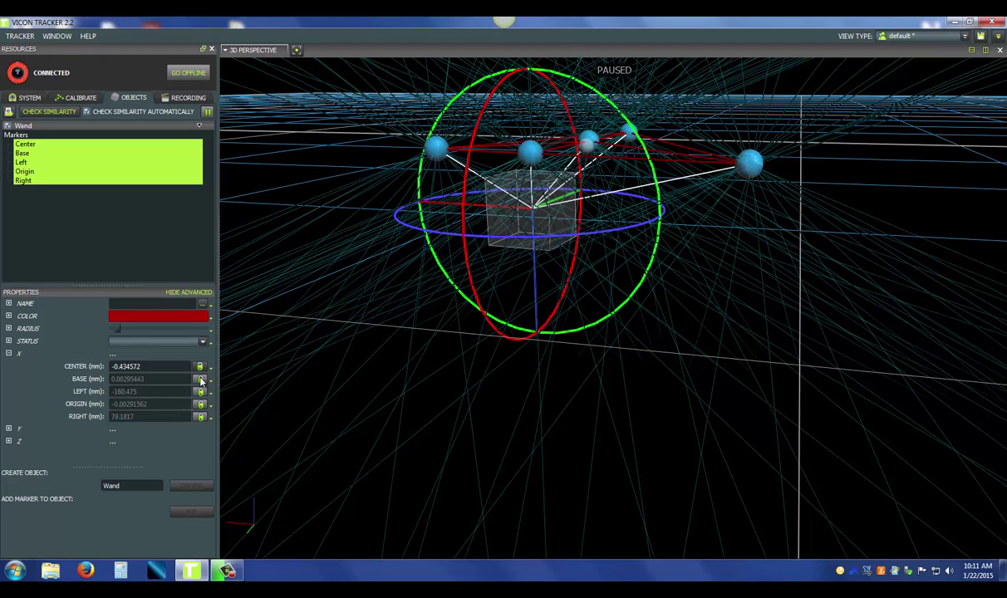
left_click(201, 367)
left_click(199, 379)
left_click(200, 391)
left_click(199, 404)
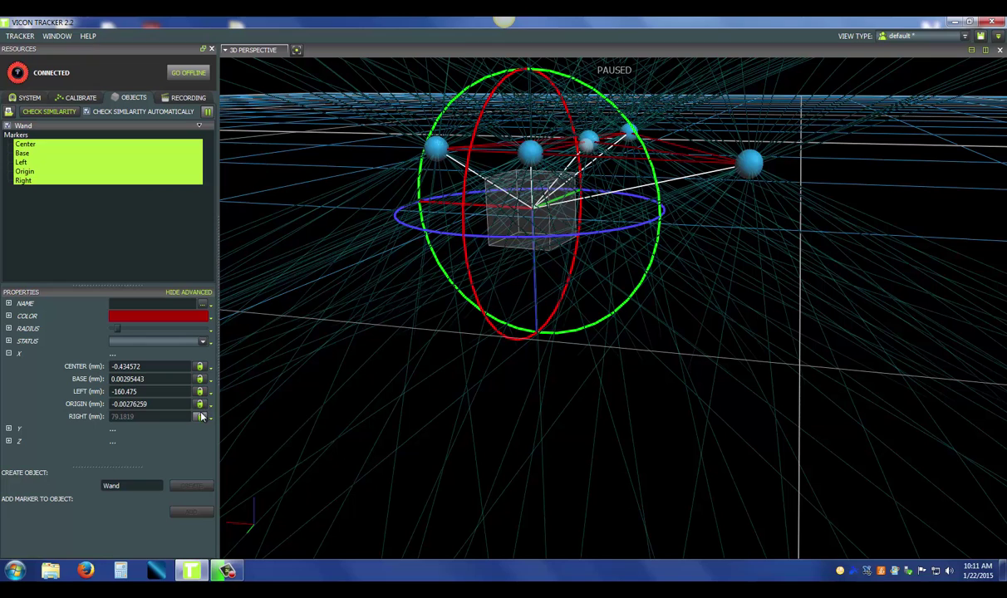
left_click(199, 416)
Step: Expand the Y and Z offset groups to review the five markers' values
left_click(9, 428)
scroll(15, 428, "down", 2)
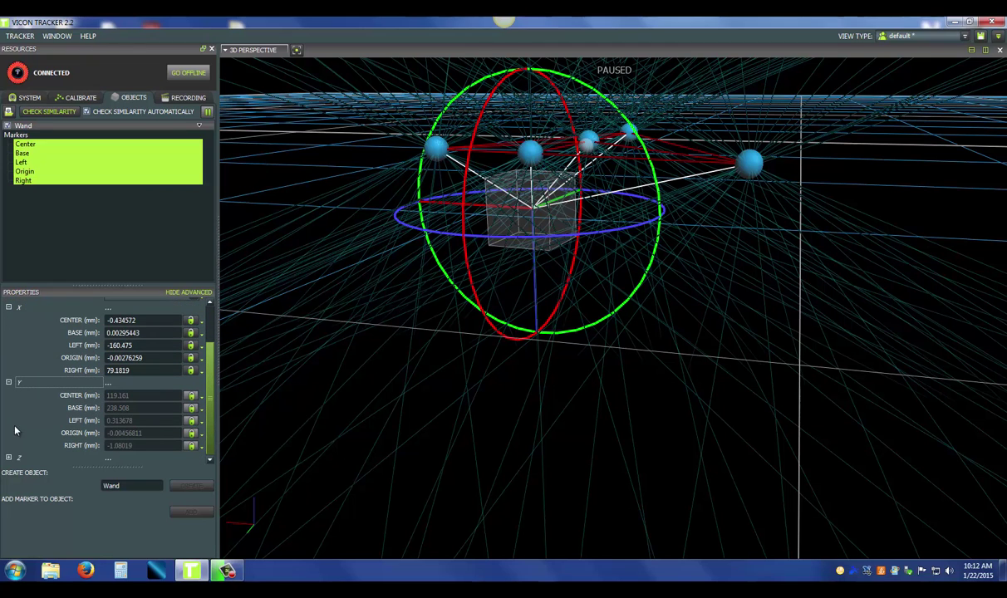
left_click(10, 457)
scroll(25, 443, "down", 2)
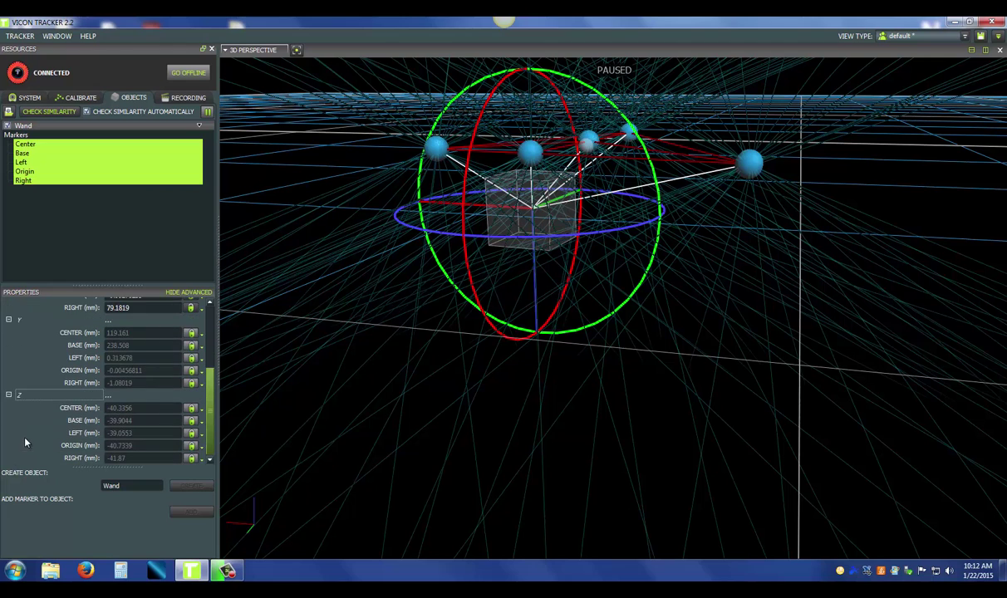
scroll(26, 438, "up", 5)
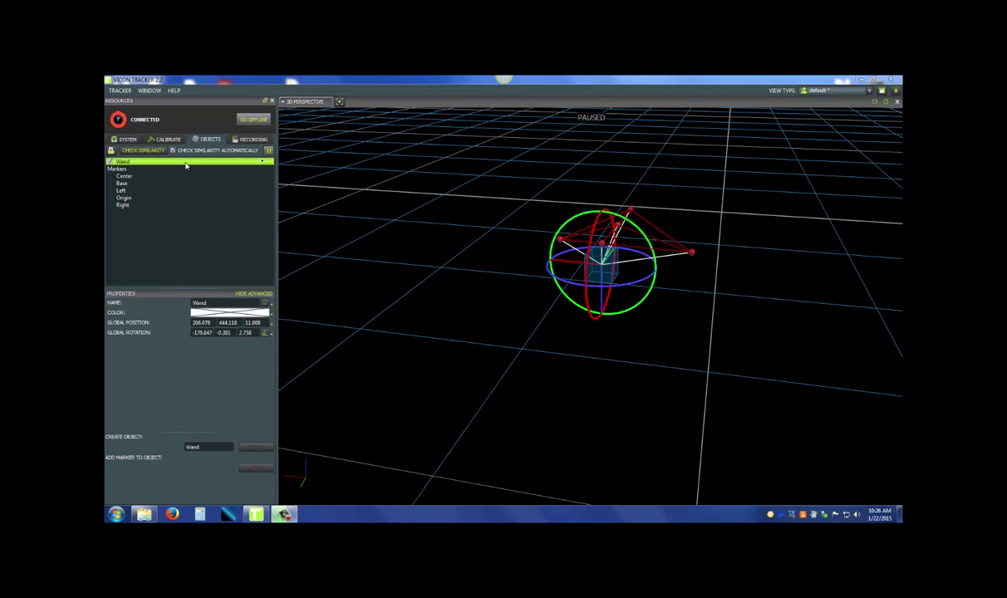
Step: Save the Wand object with Object Type set to Shared
right_click(131, 163)
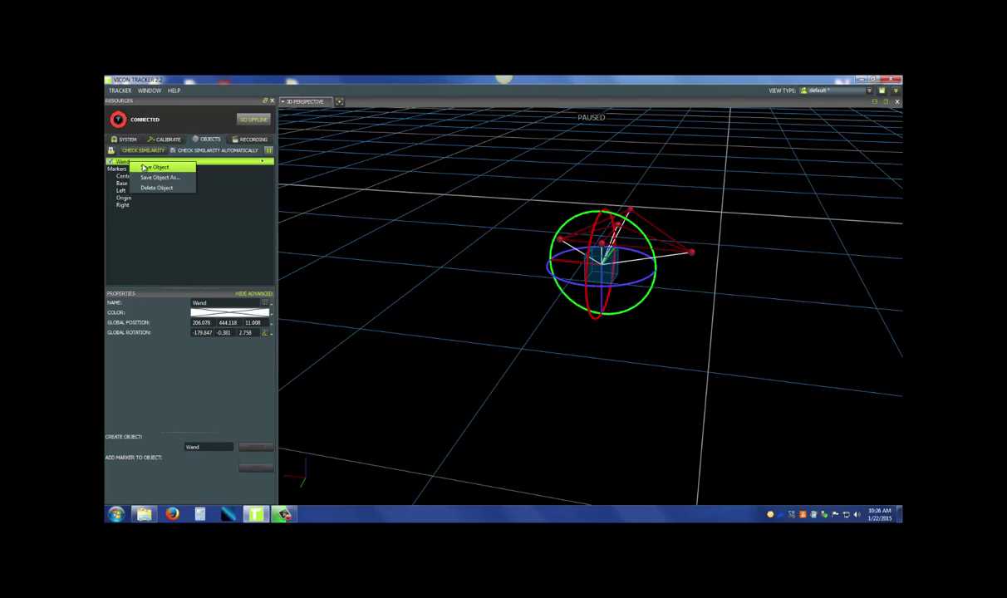
left_click(147, 168)
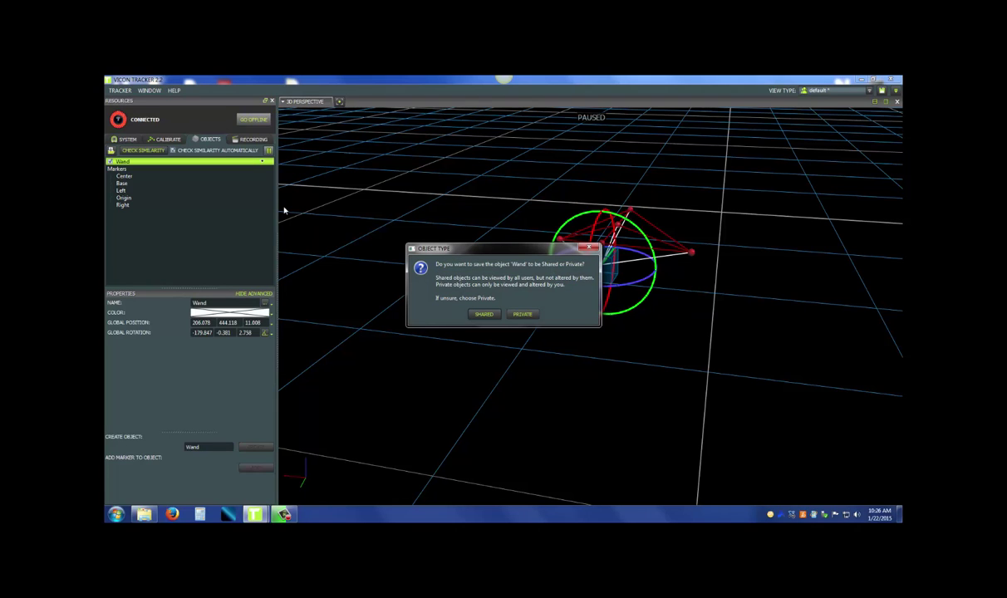
left_click(484, 313)
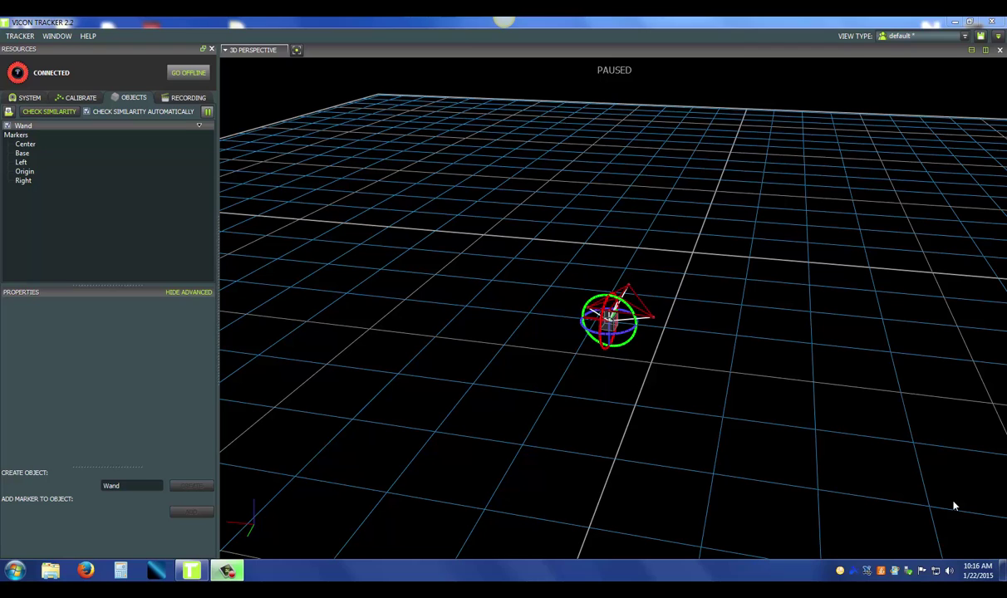
Step: Resume live tracking and set the trial Location to SHARED, checking the captured trials folder
key("space")
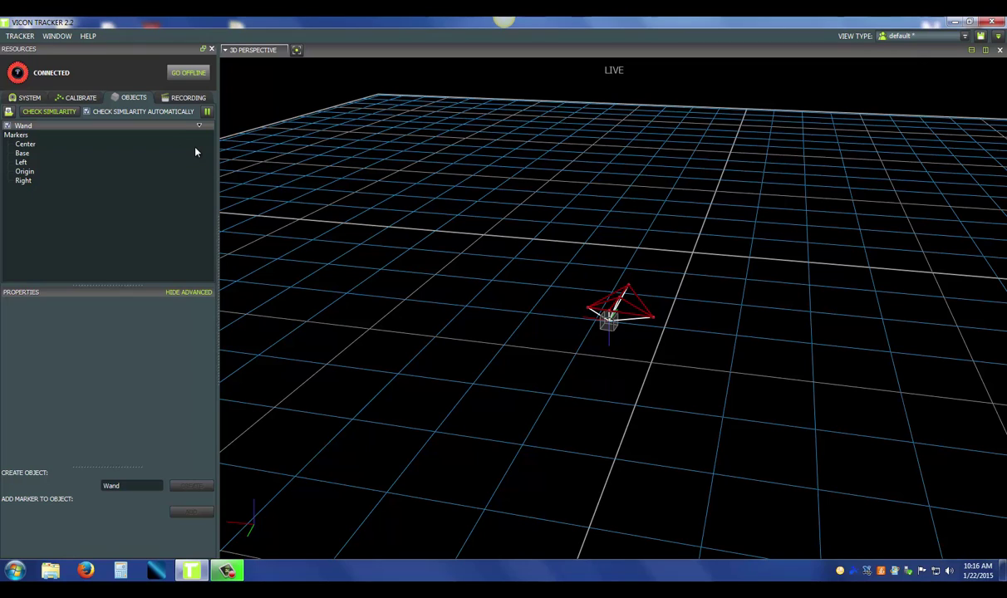
left_click(187, 98)
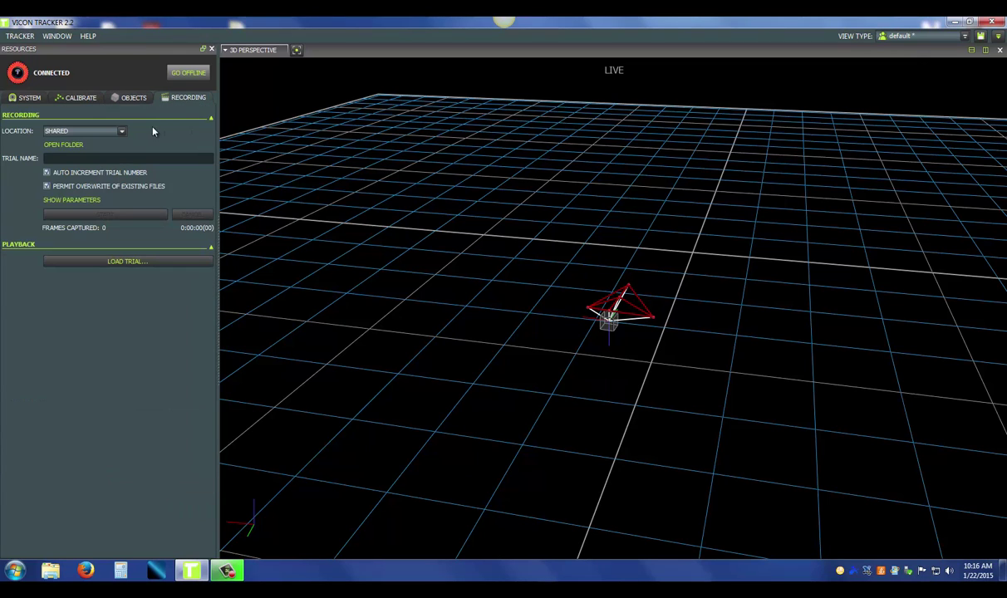
left_click(96, 133)
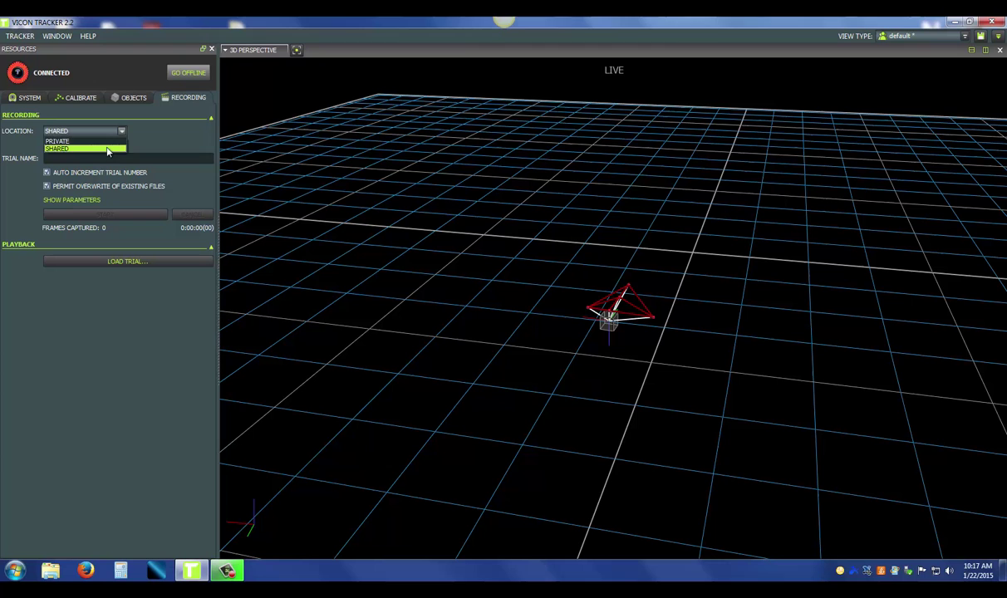
left_click(118, 149)
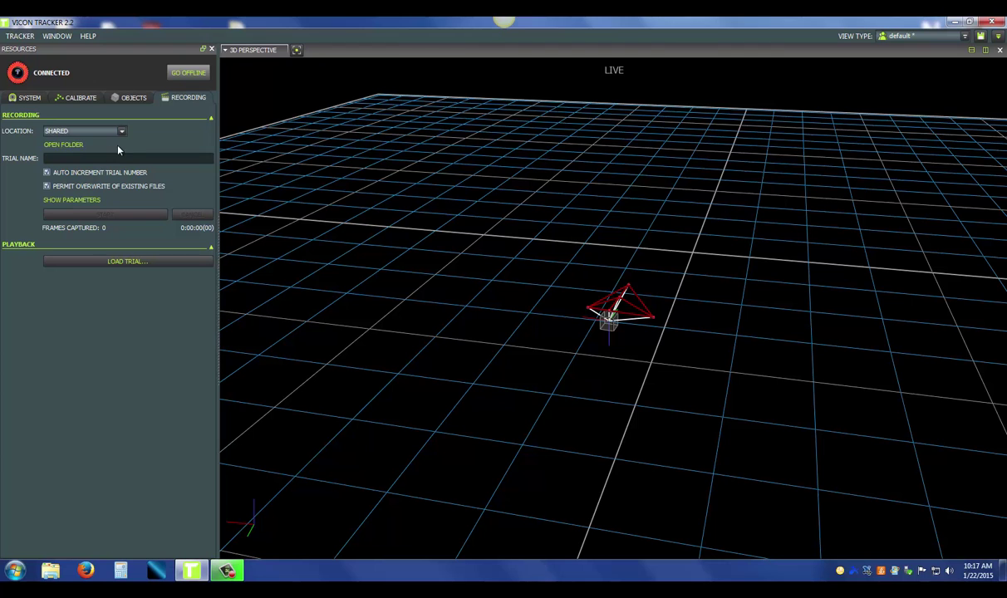
left_click(65, 145)
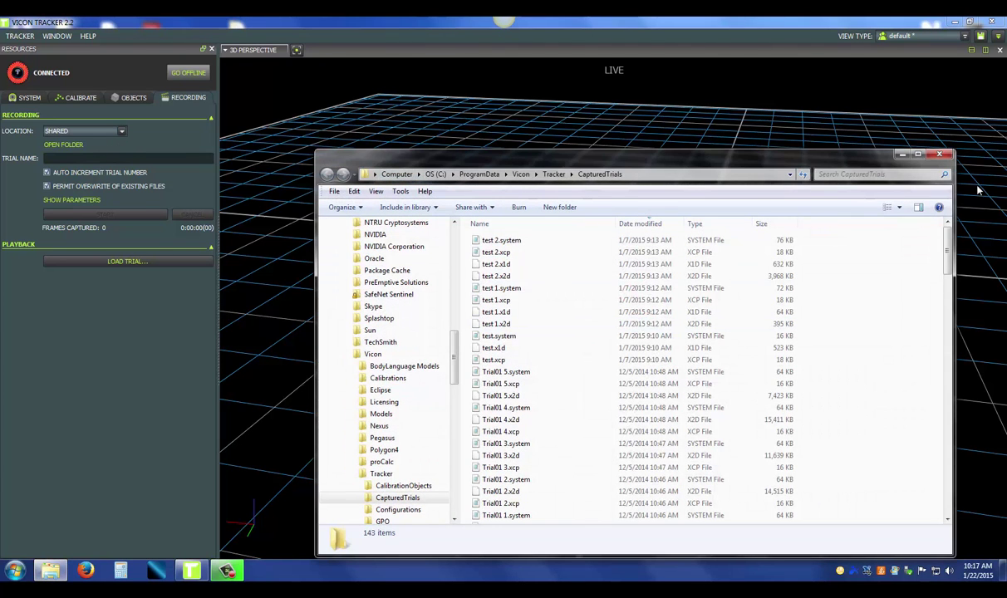
left_click(941, 156)
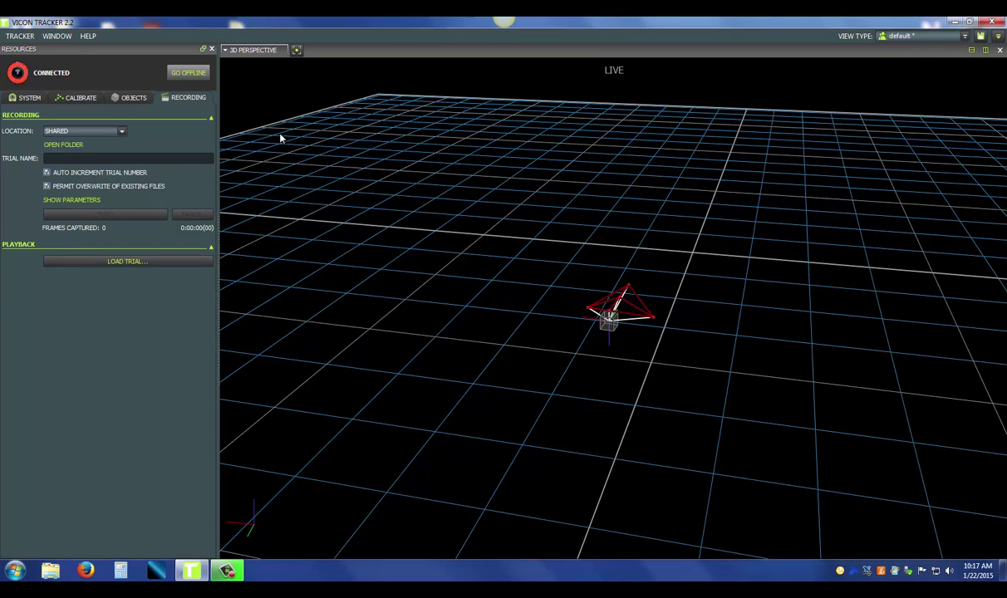
Step: Name the trial 'Trial 1' and turn off Permit Overwrite
left_click(140, 157)
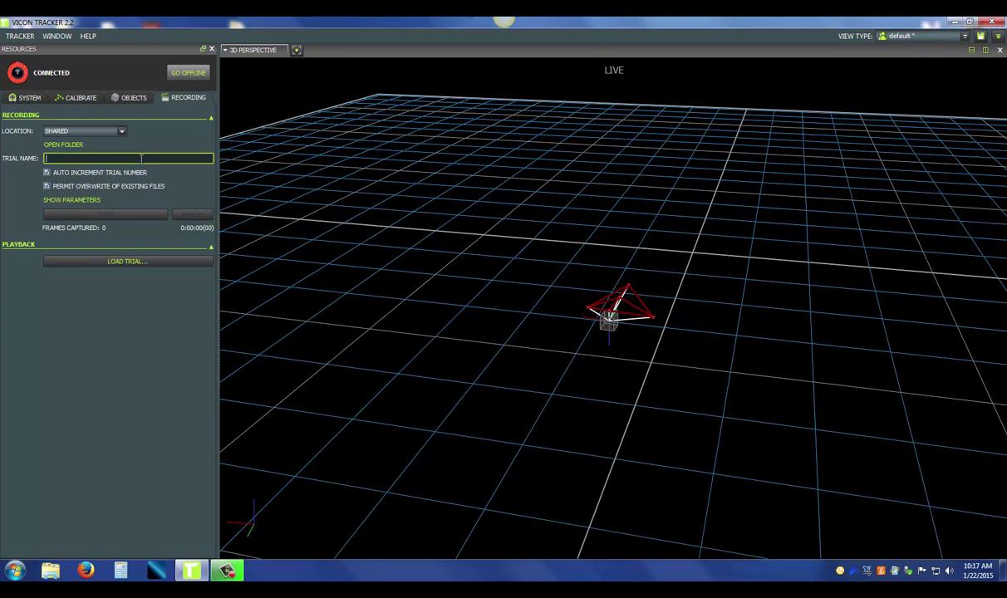
type("Trial 1")
left_click(141, 190)
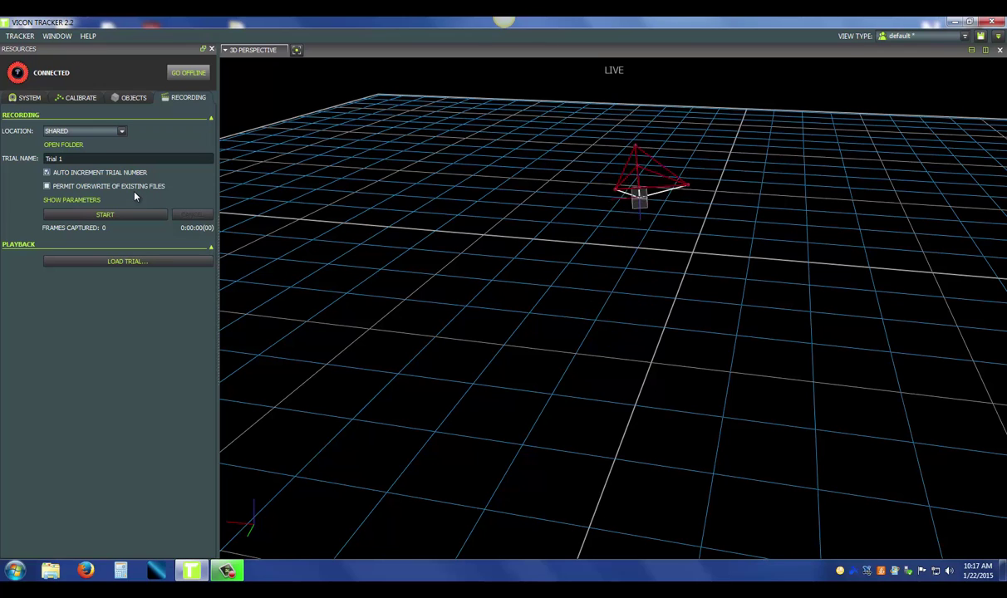
Step: Record Trial 1 while watching the wand, capturing 1766 frames (17 seconds)
left_click(131, 216)
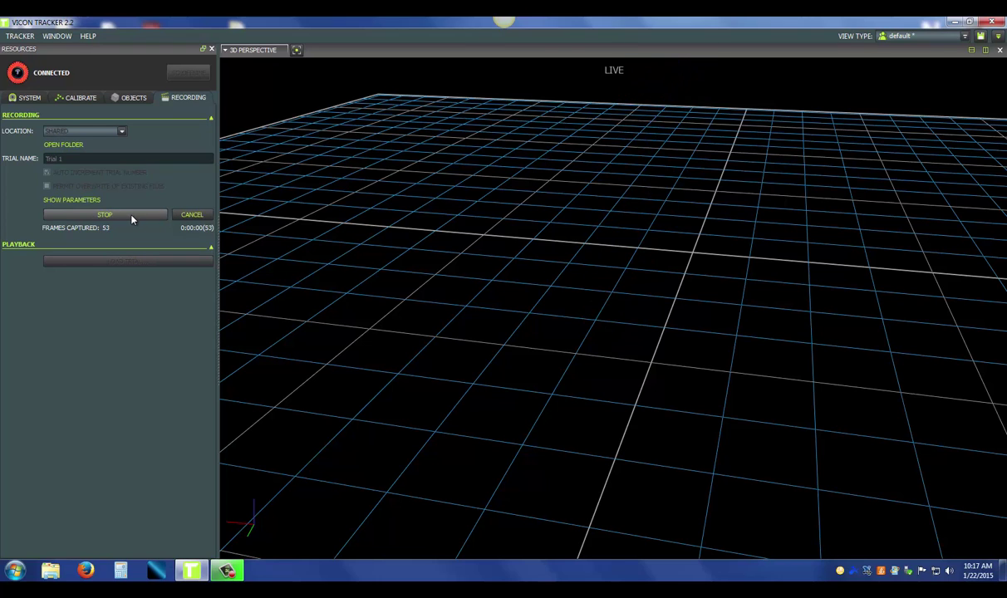
left_click_drag(522, 186, 537, 226)
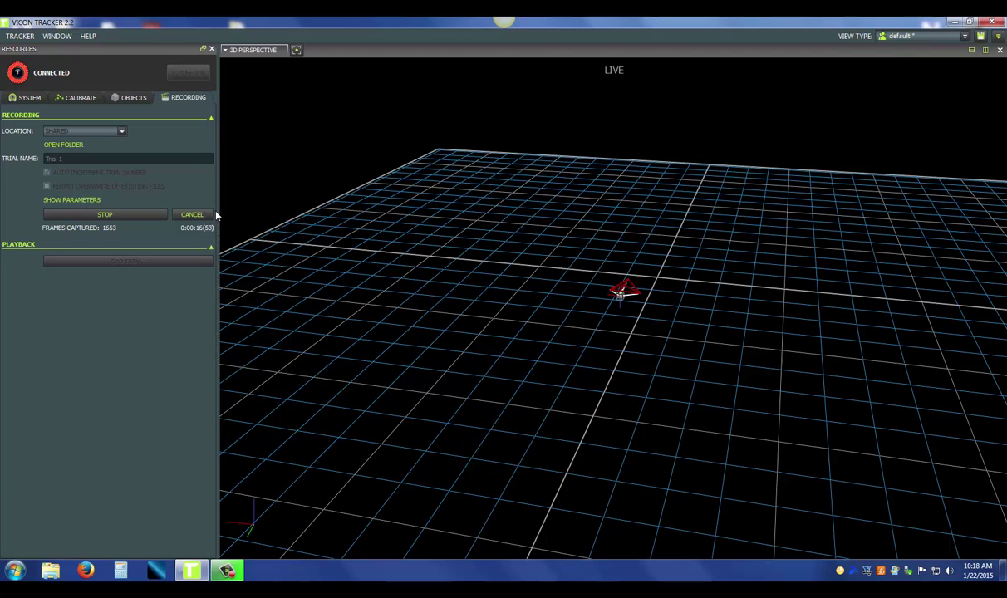
left_click(143, 218)
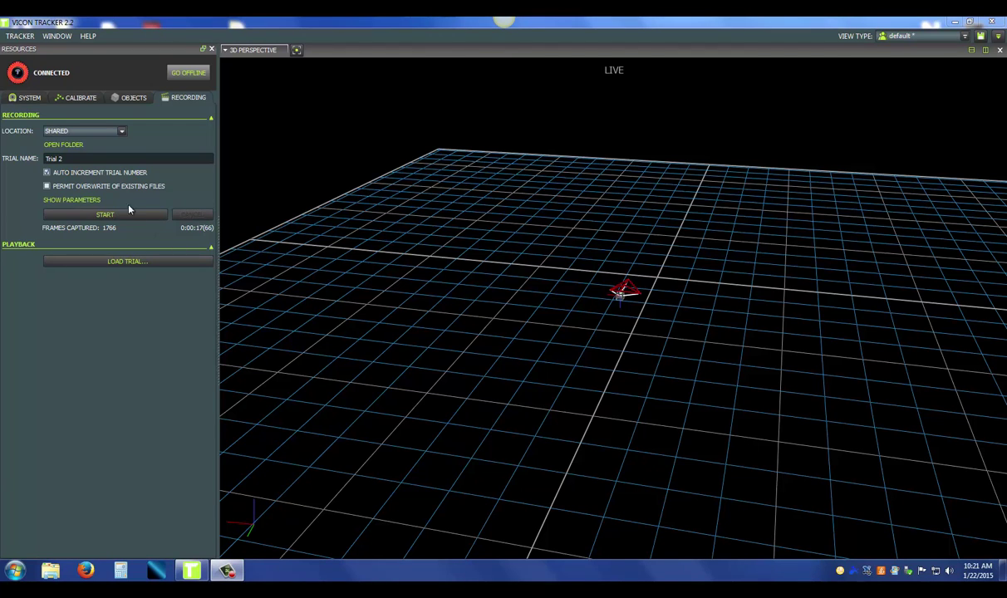
Step: Show the extra recording parameters in the Recording tab
left_click(88, 201)
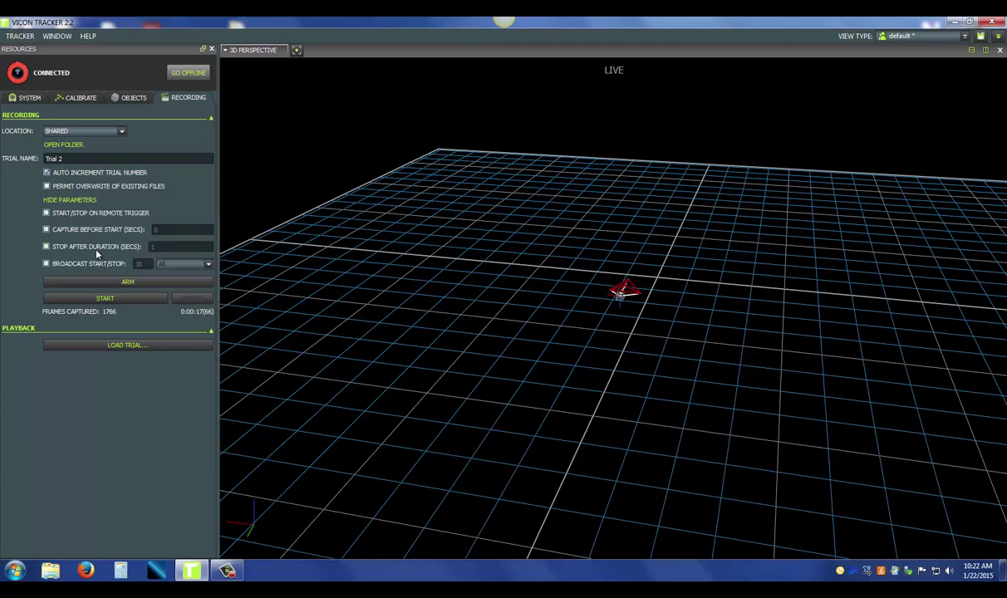
Step: Enable Stop After Duration at 5 seconds, arm, and record Trial 2 (500 frames)
left_click(154, 247)
key("BackSpace")
type("5")
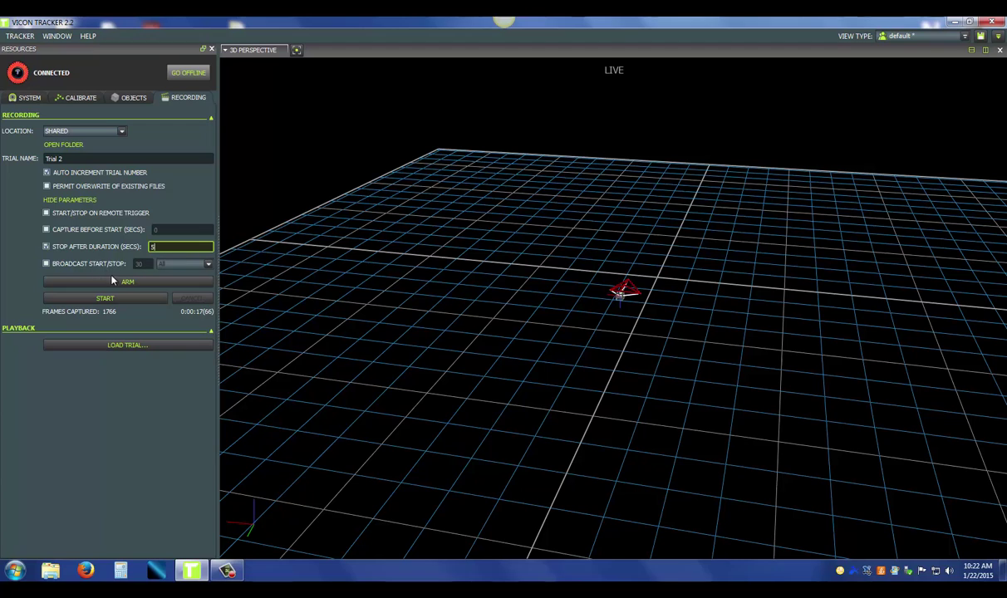
left_click(115, 283)
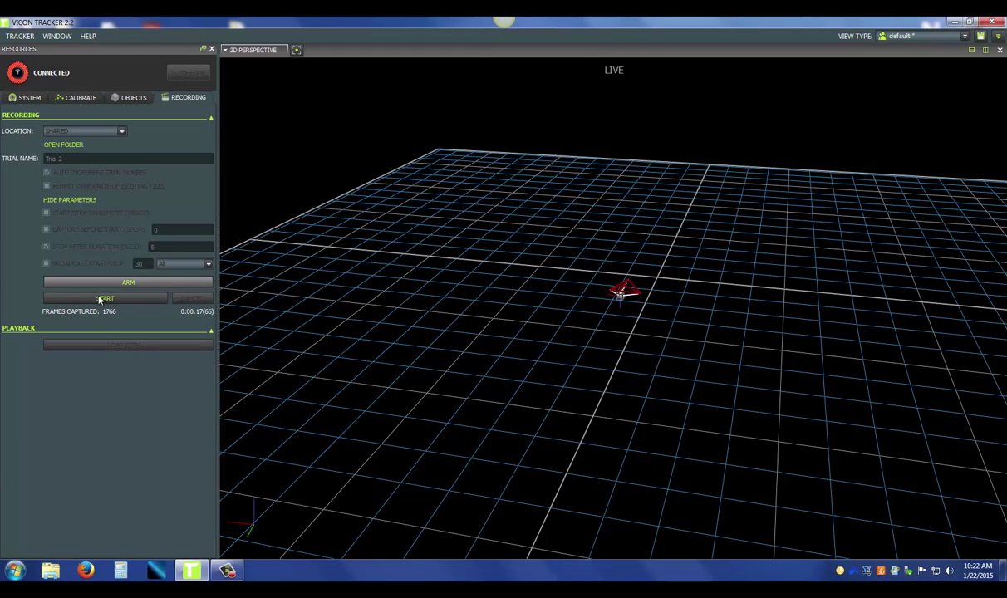
left_click(104, 299)
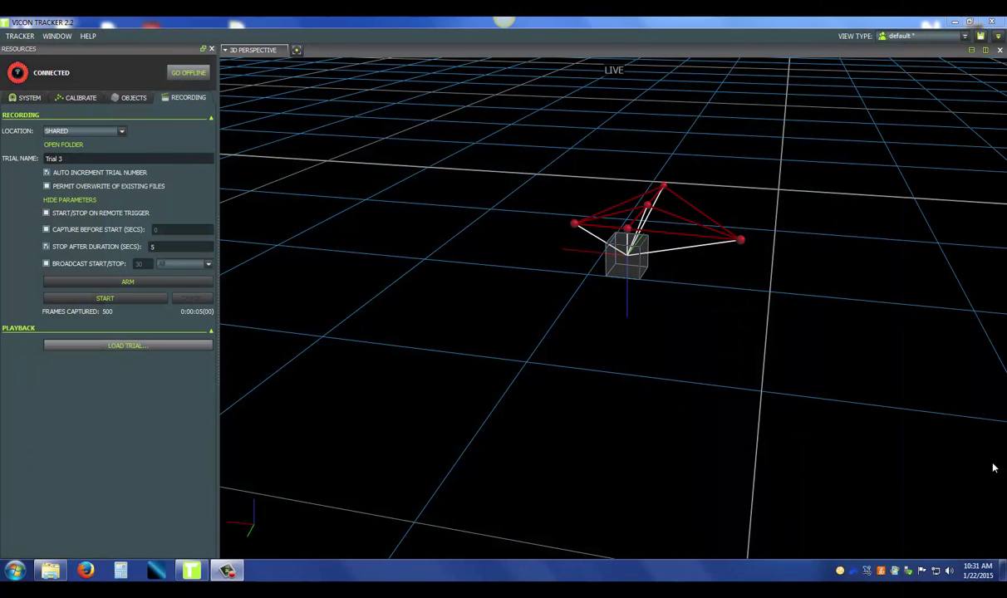
Step: Load Trial 1.x2d from the captured trials for playback
left_click(167, 346)
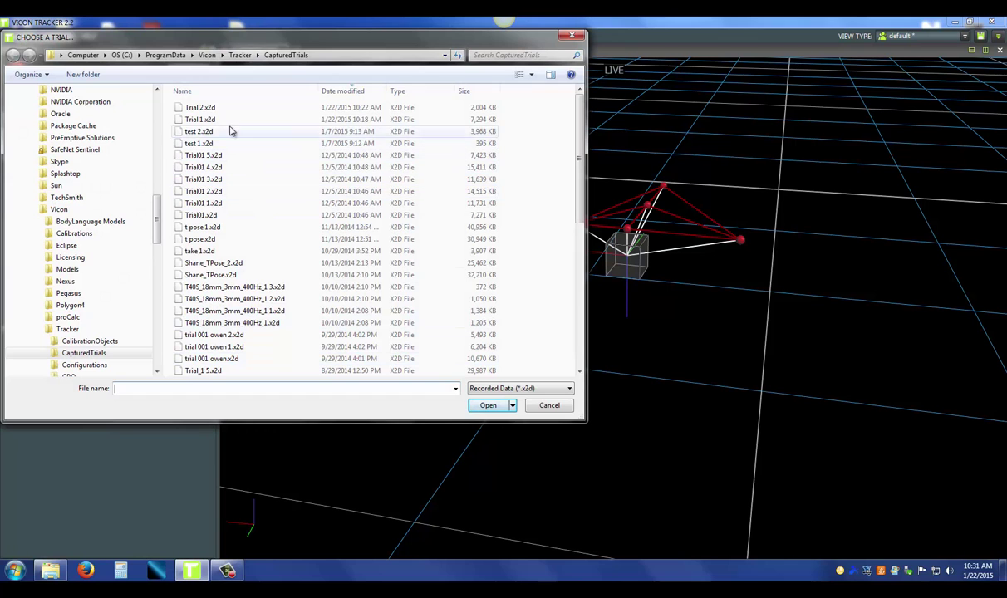
left_click(199, 122)
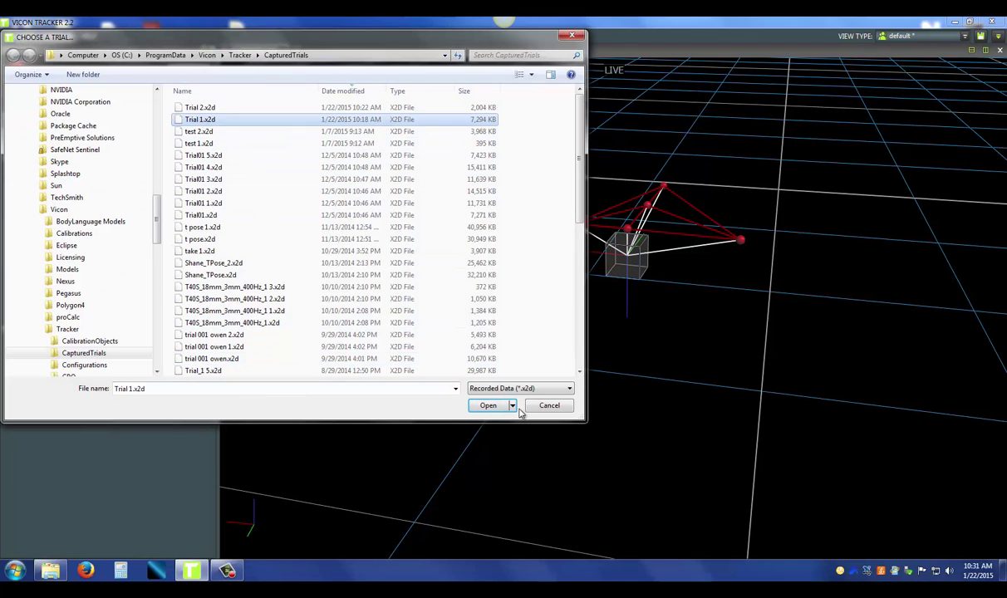
left_click(488, 406)
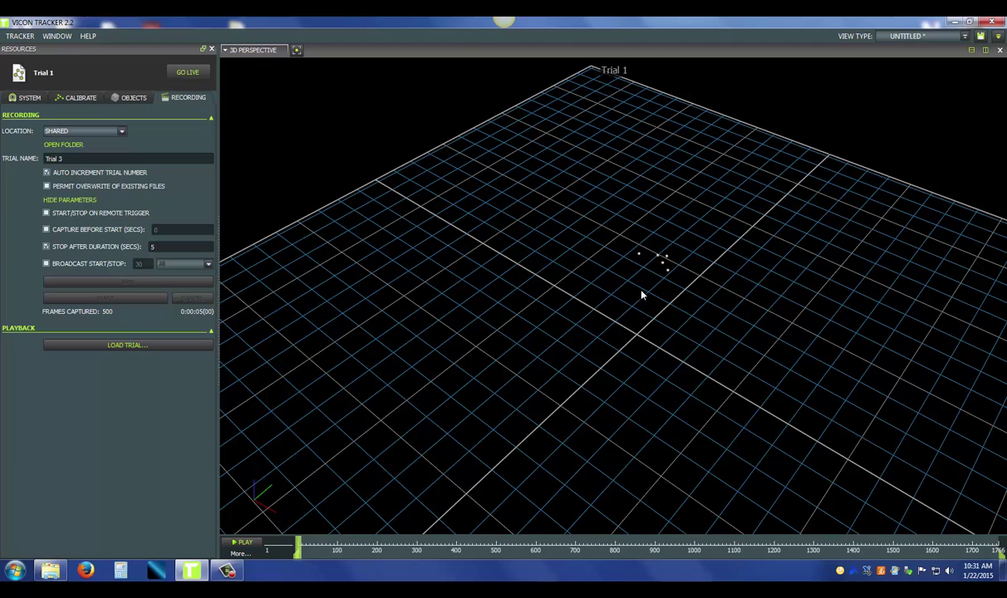
Step: Enable and select the Wand in the Objects tab, then play Trial 1
left_click(130, 97)
left_click(6, 126)
left_click(34, 125)
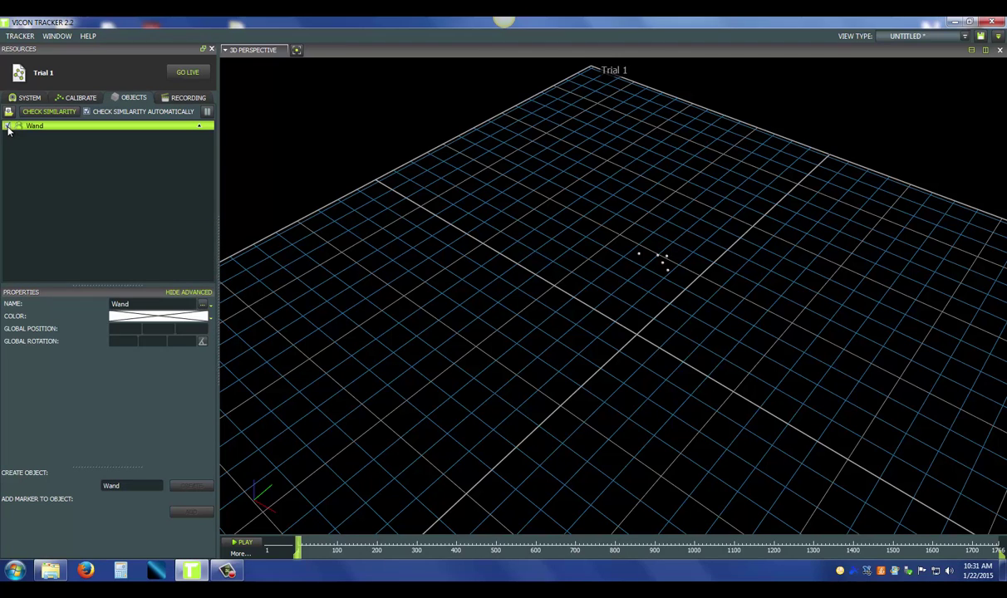
left_click(251, 545)
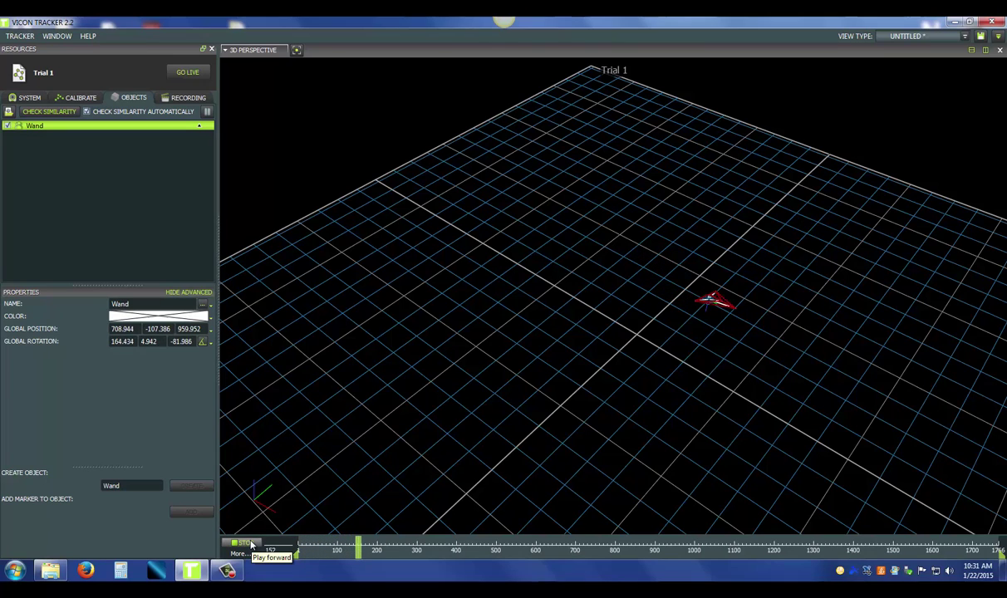